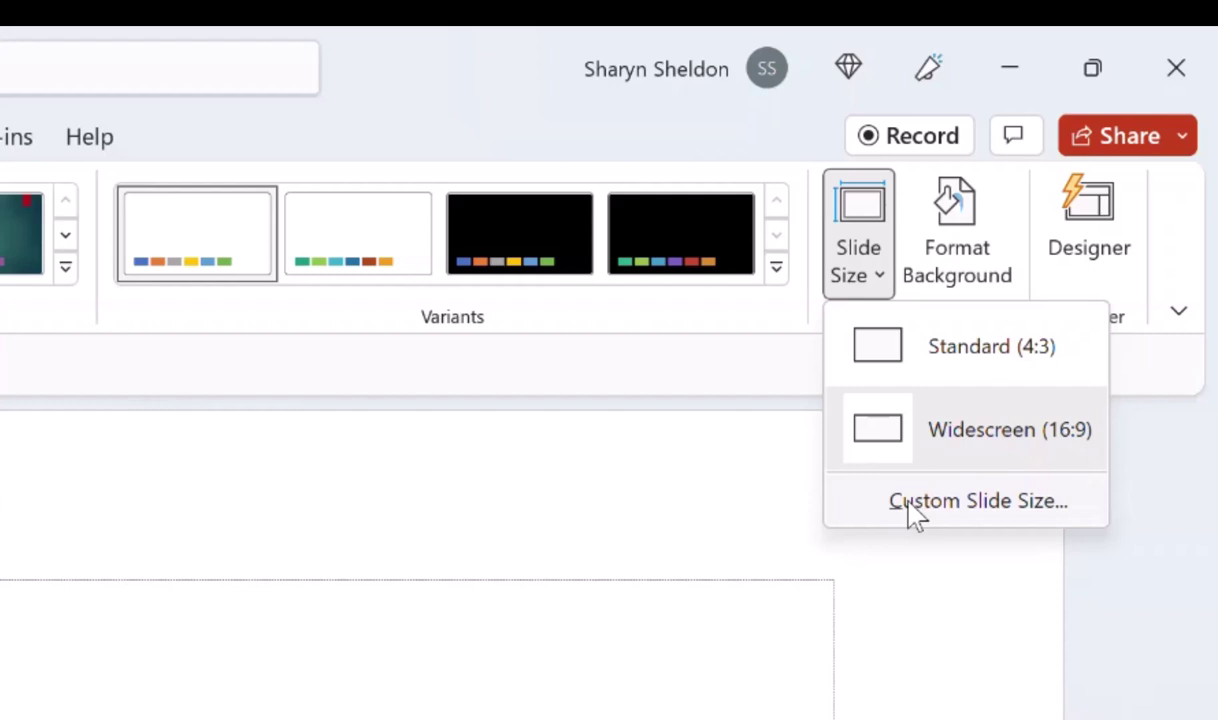
# Step: Close the slide size choices, leaving the slide at Widescreen (16:9)
pyautogui.click(938, 451)
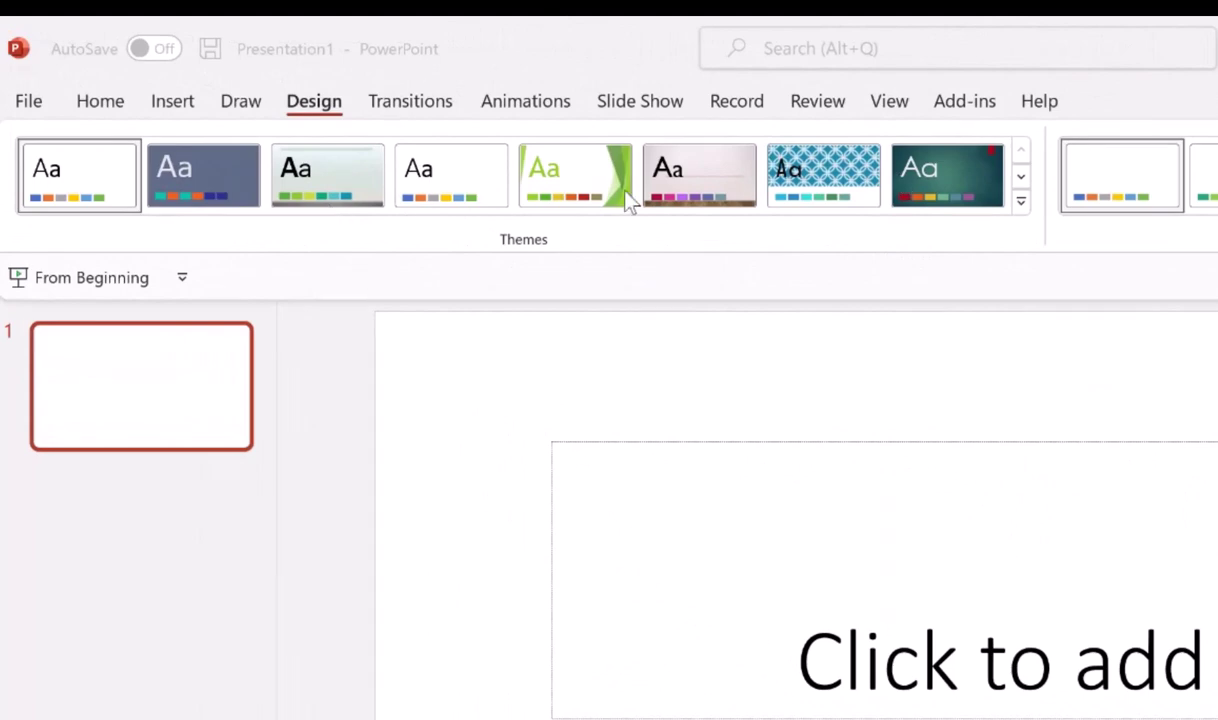
# Step: Browse the full Themes gallery and apply the Gallery theme to the presentation
pyautogui.click(1020, 205)
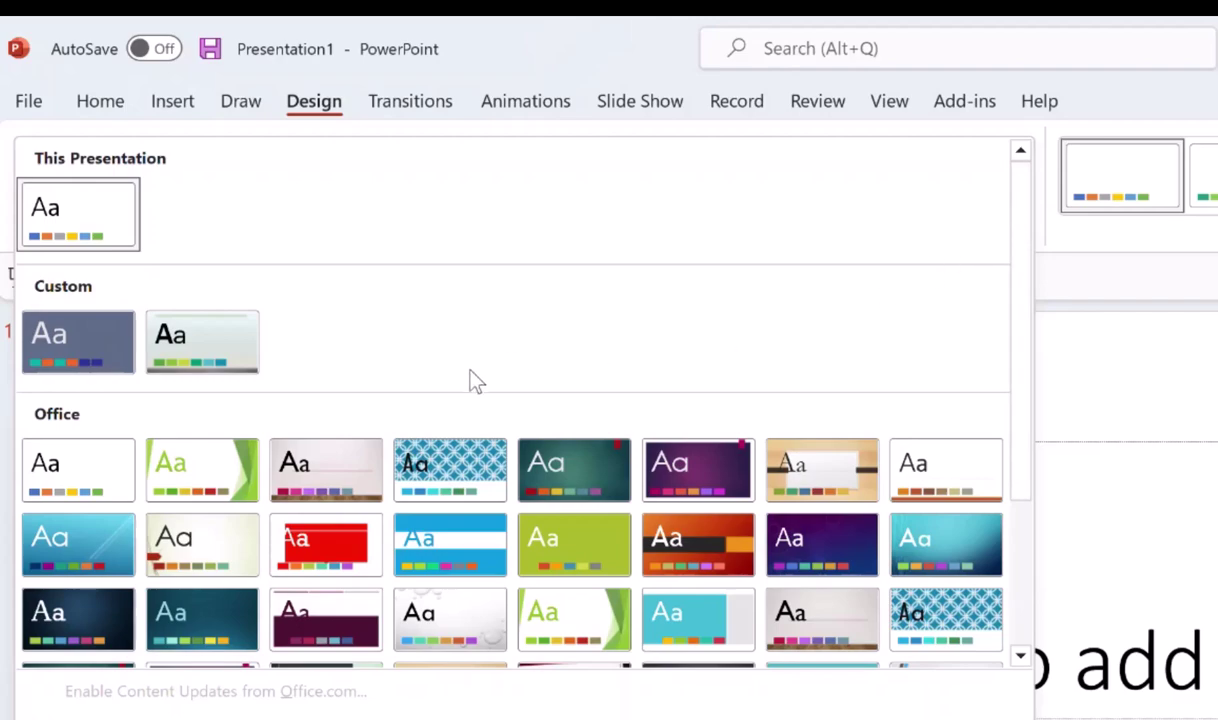
pyautogui.scroll(-3, 518, 485)
pyautogui.scroll(3, 518, 485)
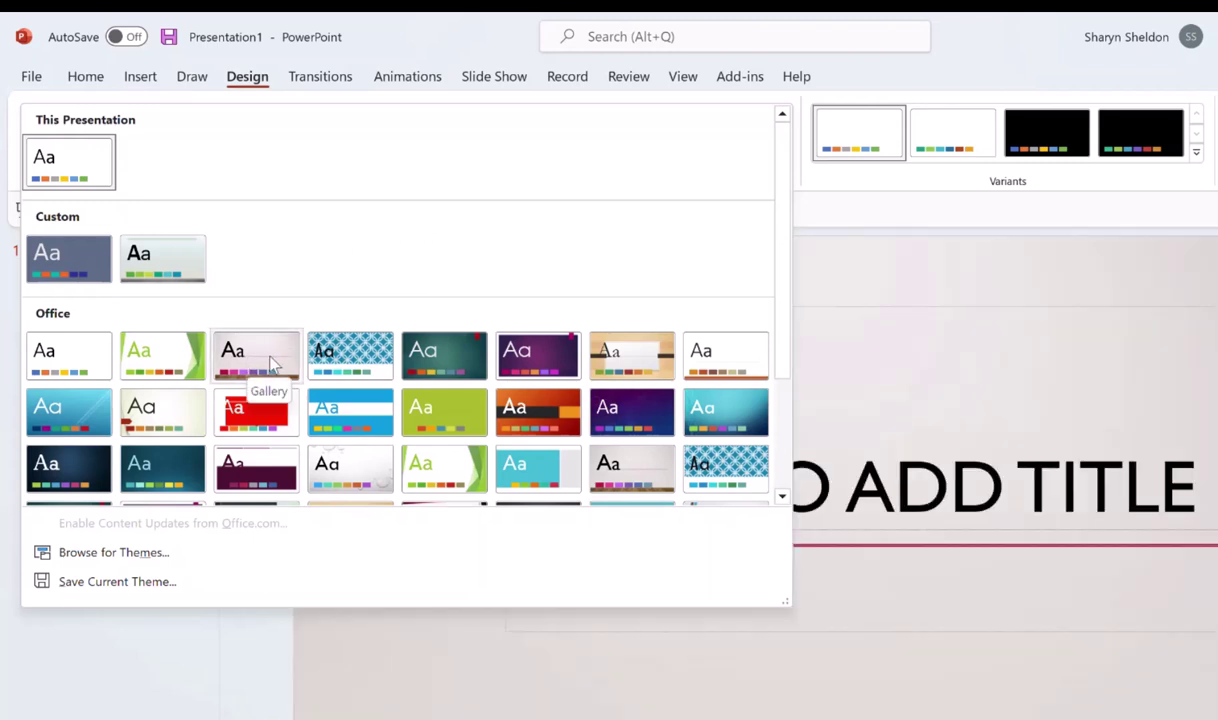
pyautogui.click(272, 364)
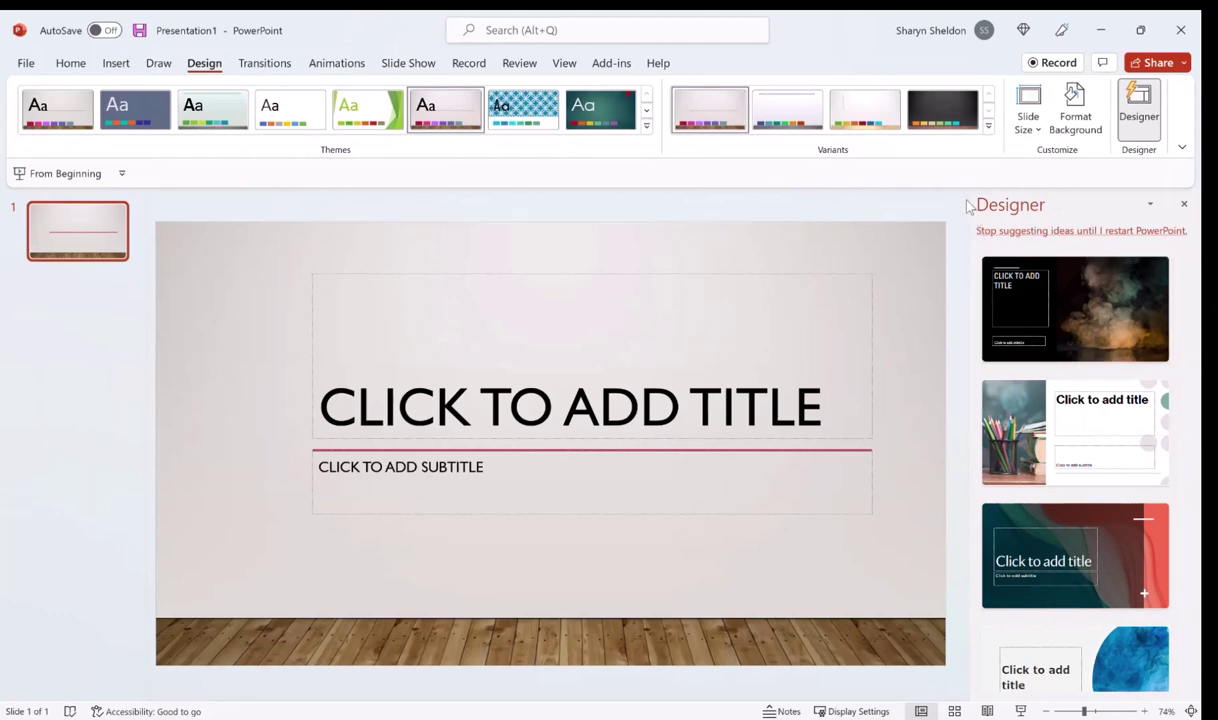
# Step: Close the Designer suggestions and look at the variant options without choosing one
pyautogui.click(1184, 205)
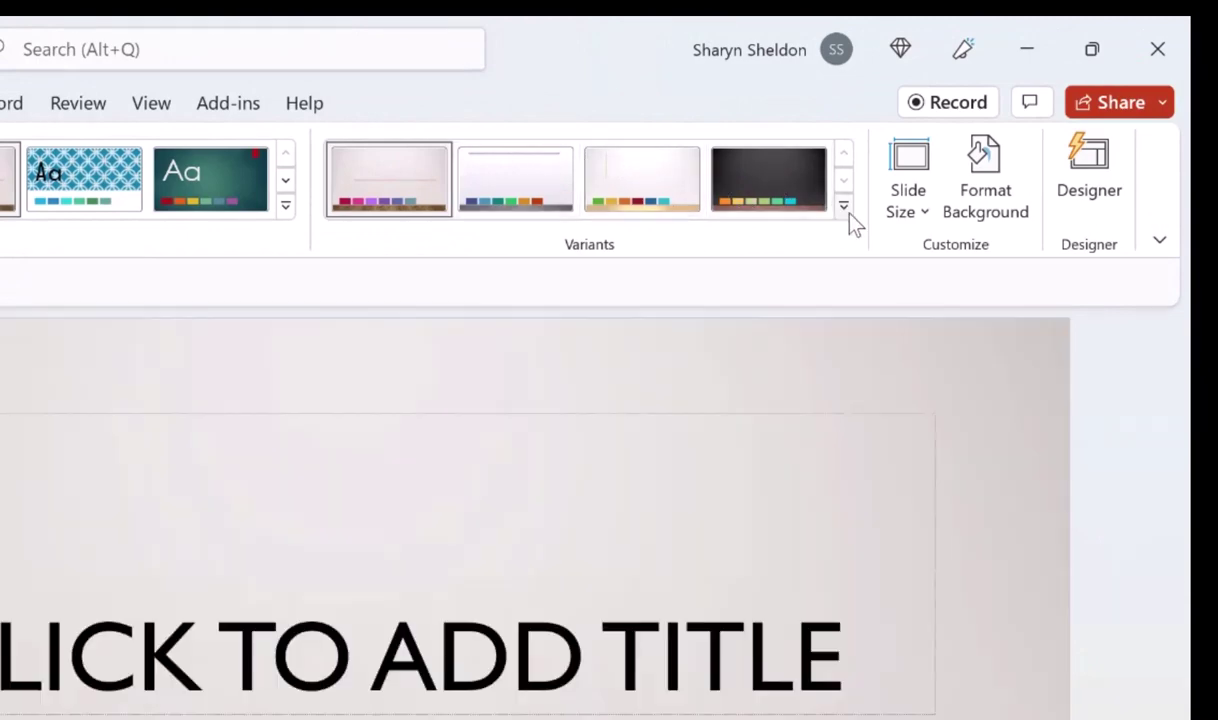
pyautogui.click(846, 210)
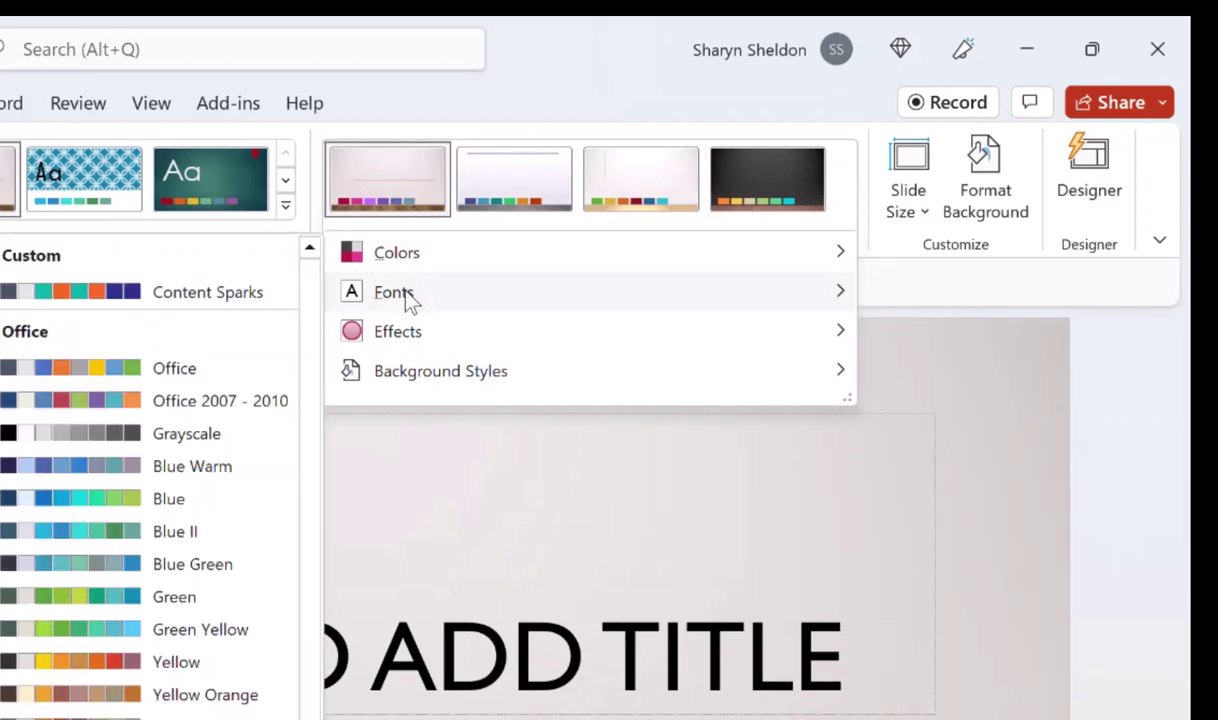
pyautogui.moveTo(414, 343)
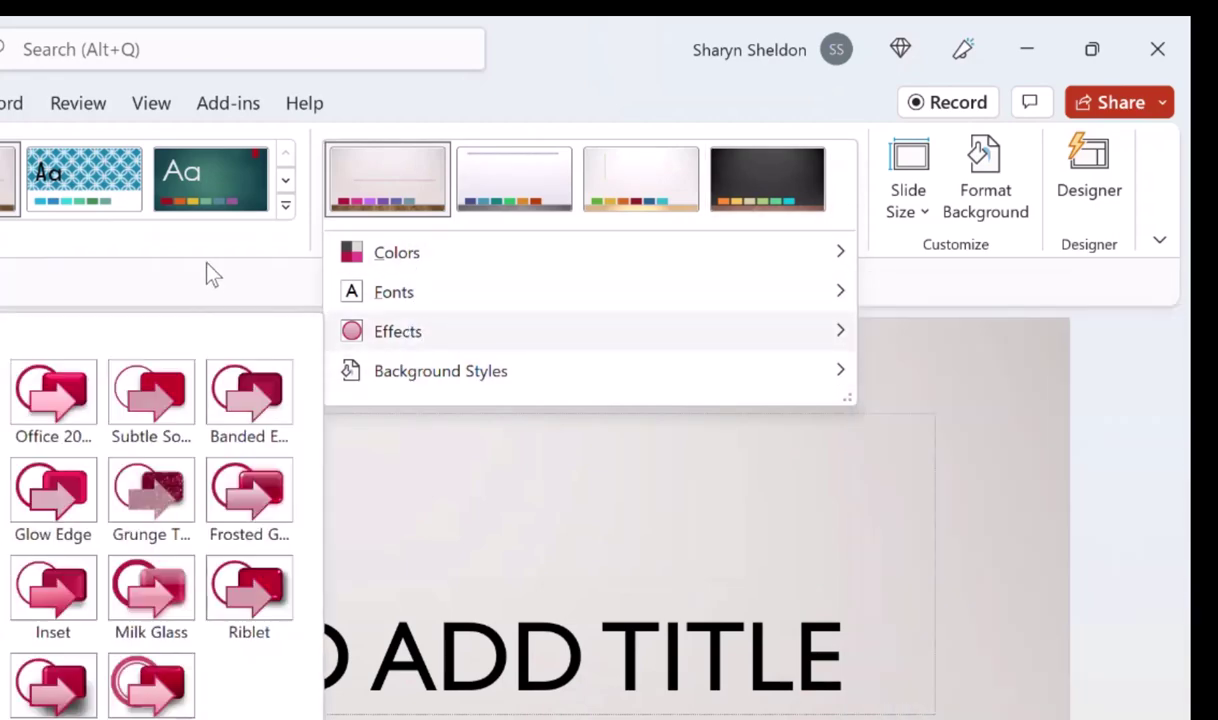
pyautogui.click(216, 292)
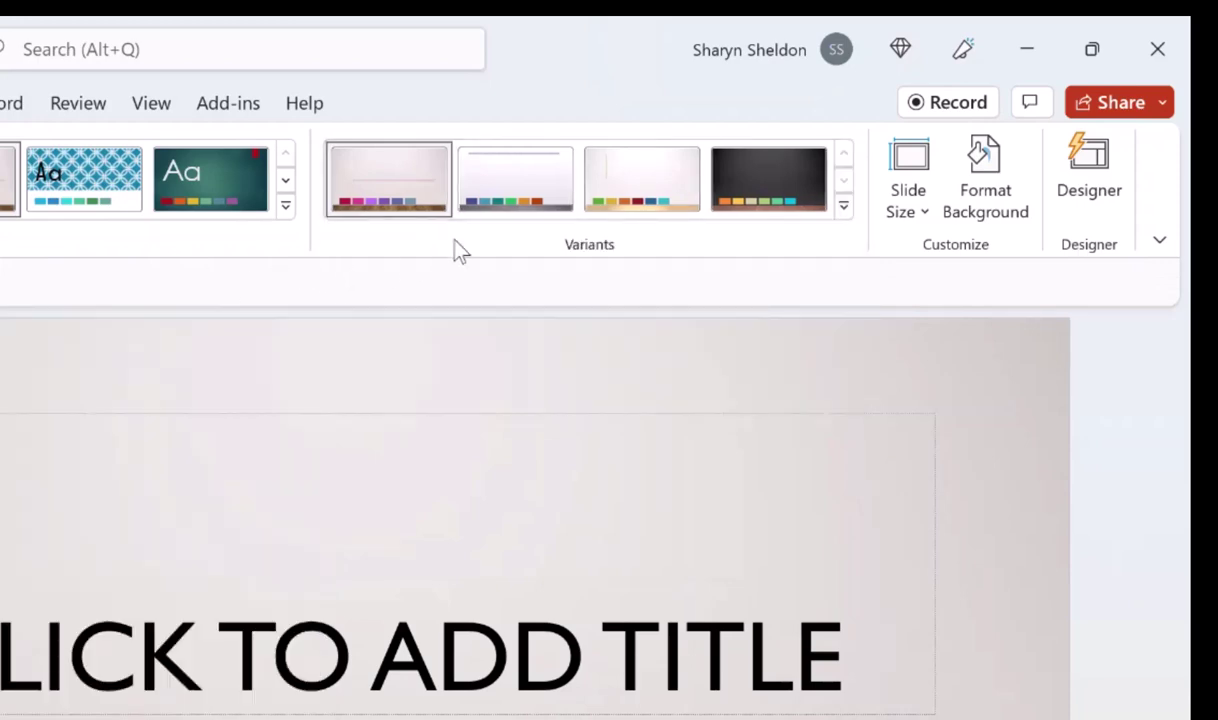
# Step: Apply the Gallery theme's second variant with striped bar and lowercase title, closing Designer
pyautogui.click(515, 200)
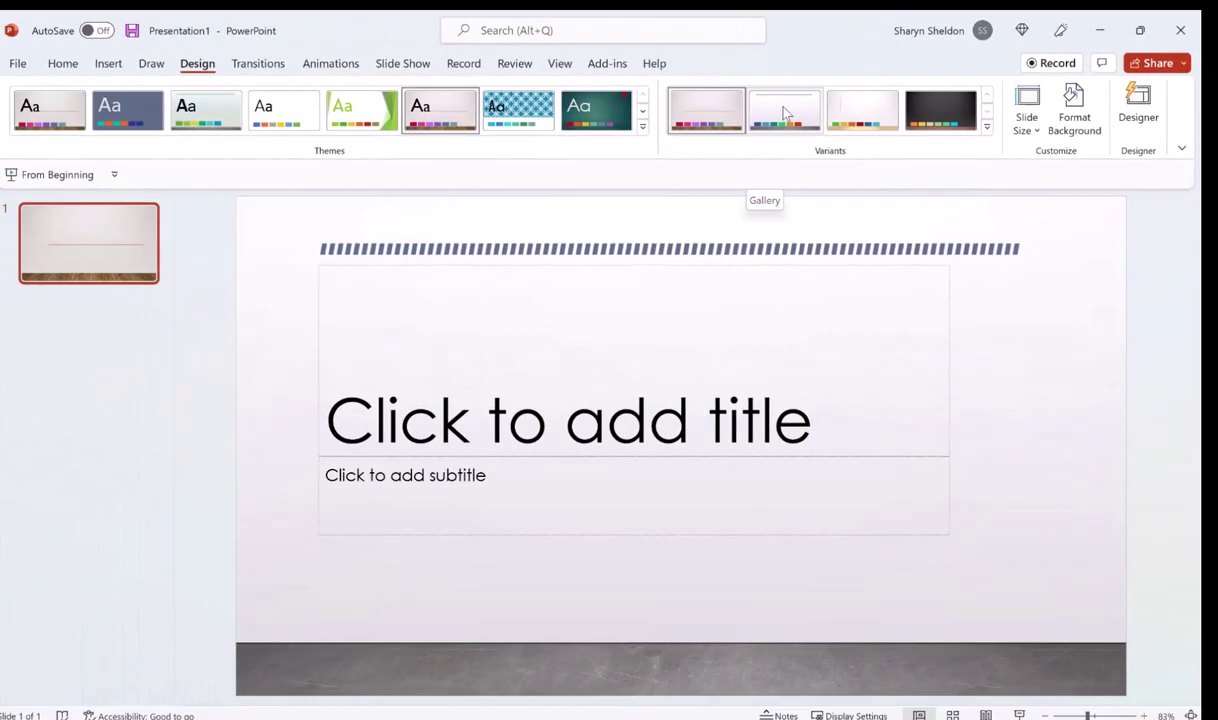
pyautogui.click(785, 113)
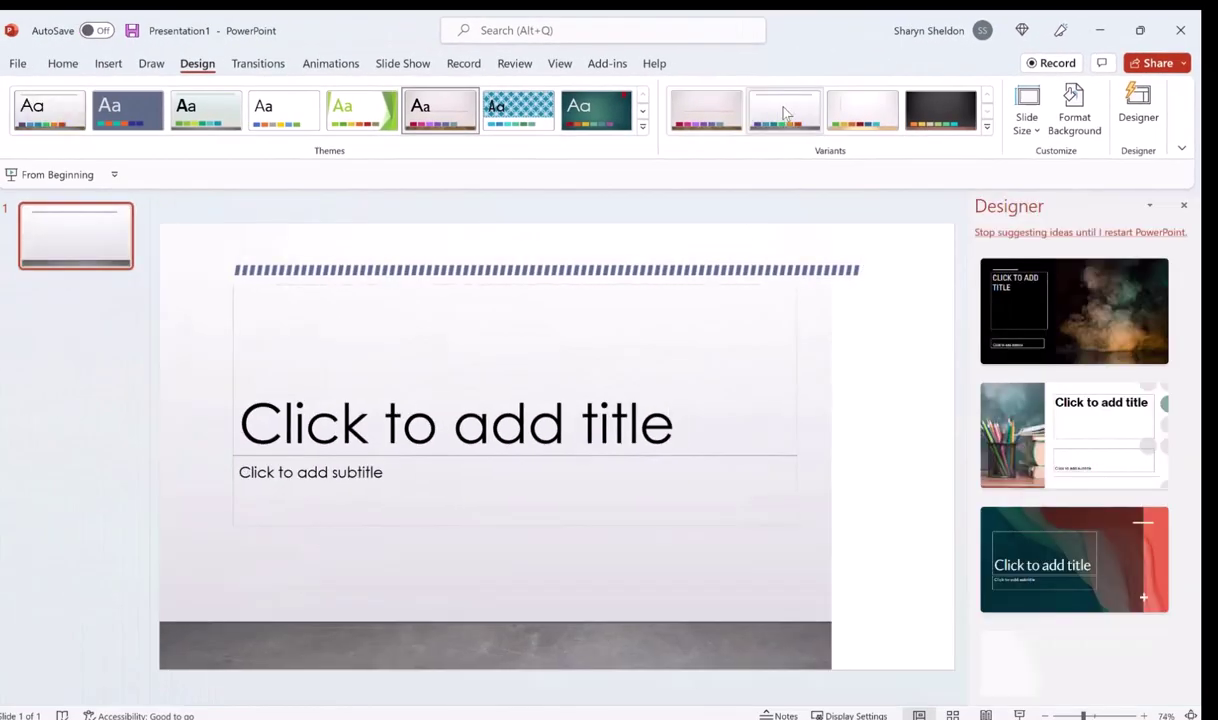
pyautogui.click(1183, 205)
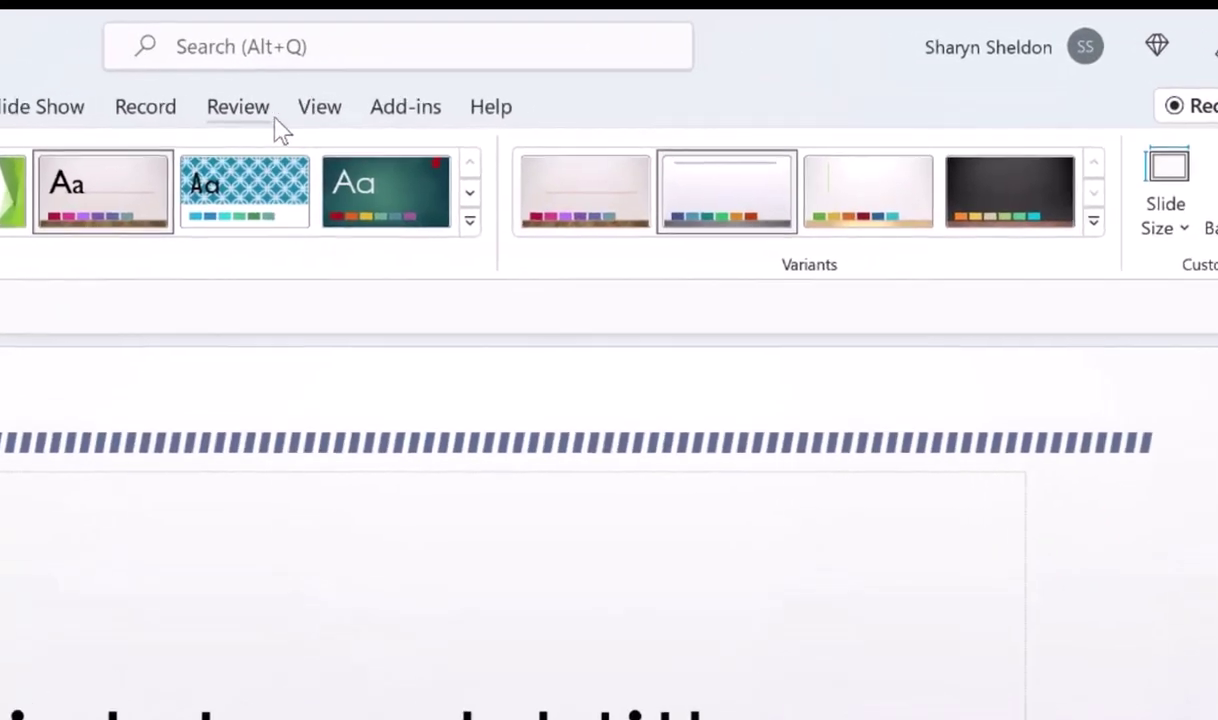
pyautogui.click(310, 115)
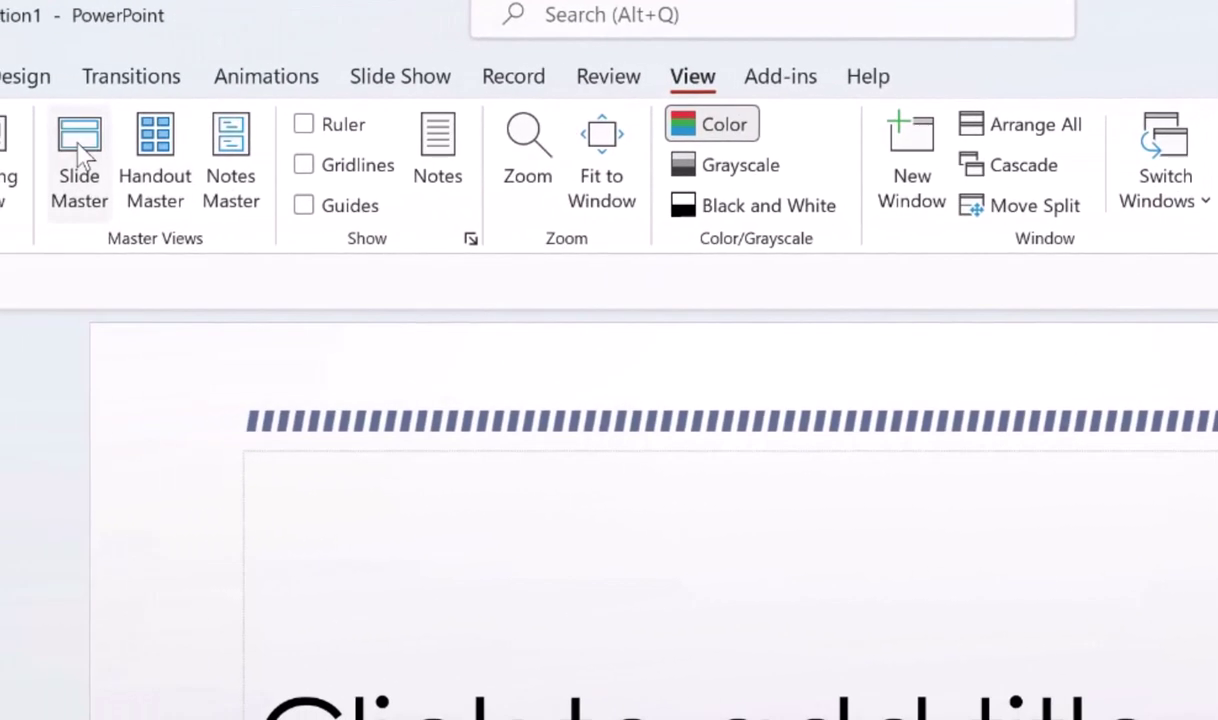
# Step: Enter Slide Master view, browse Title Slide, Title and Content, Section Header layouts, then select the top master
pyautogui.click(83, 147)
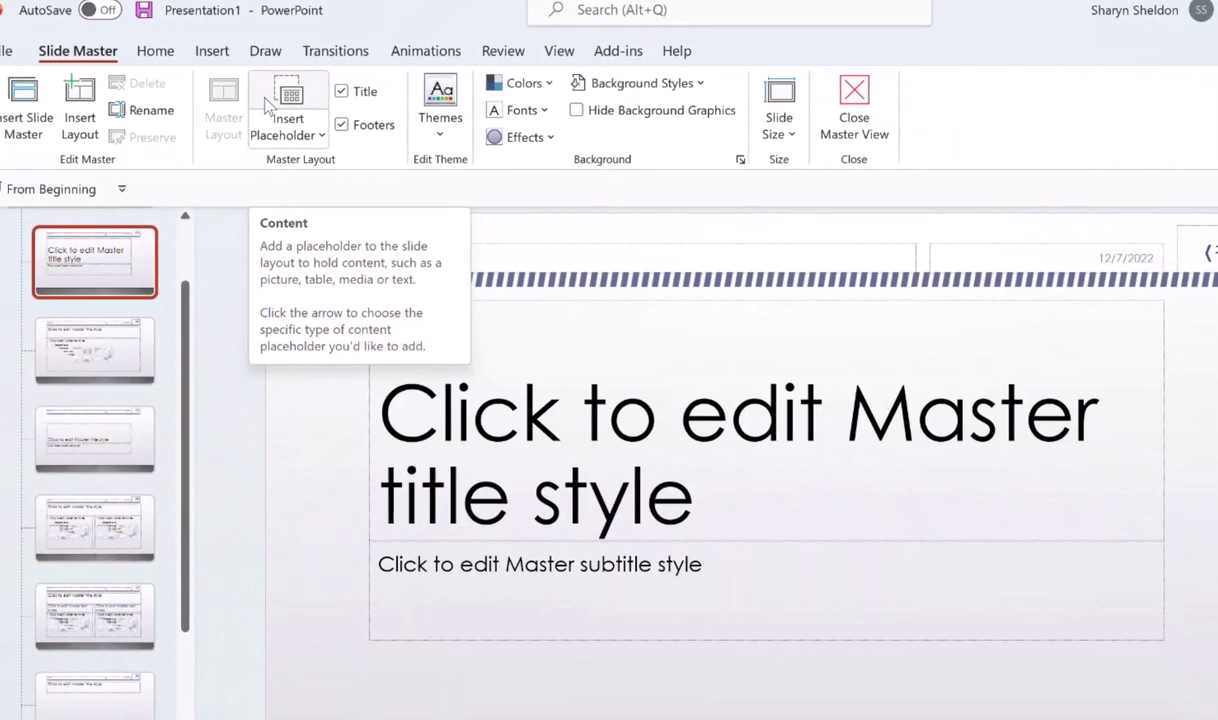
pyautogui.click(132, 372)
pyautogui.scroll(-5, 136, 372)
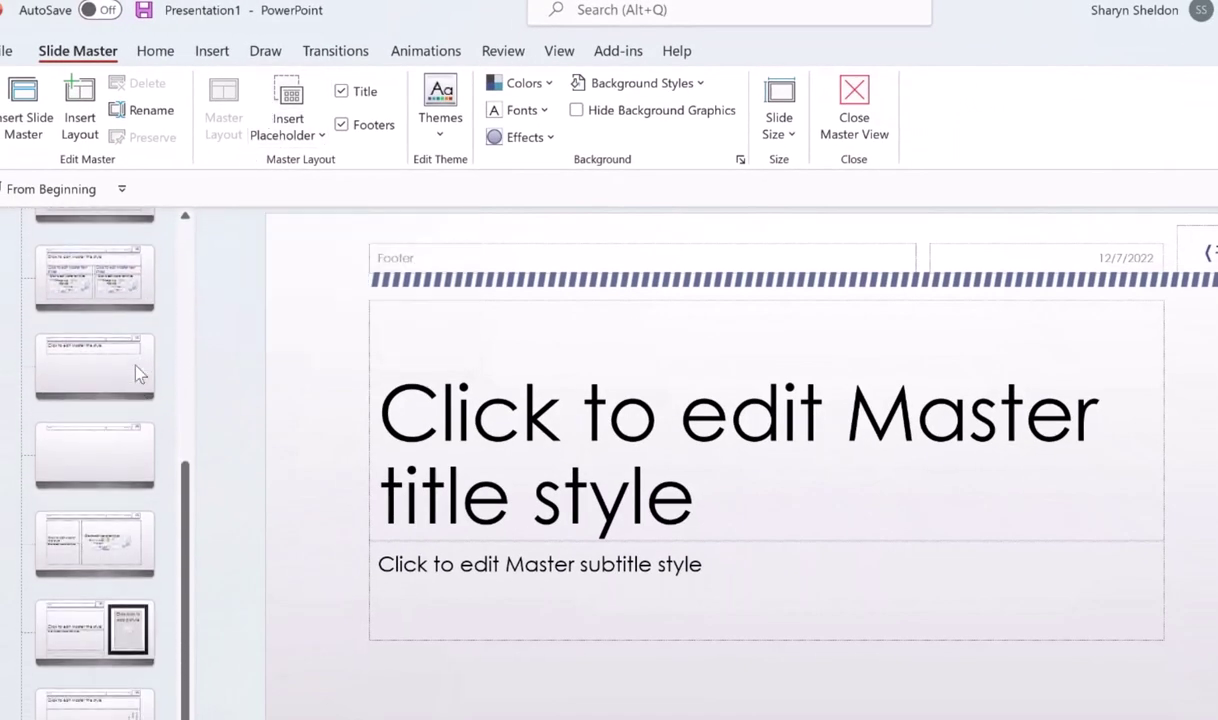
pyautogui.scroll(5, 138, 372)
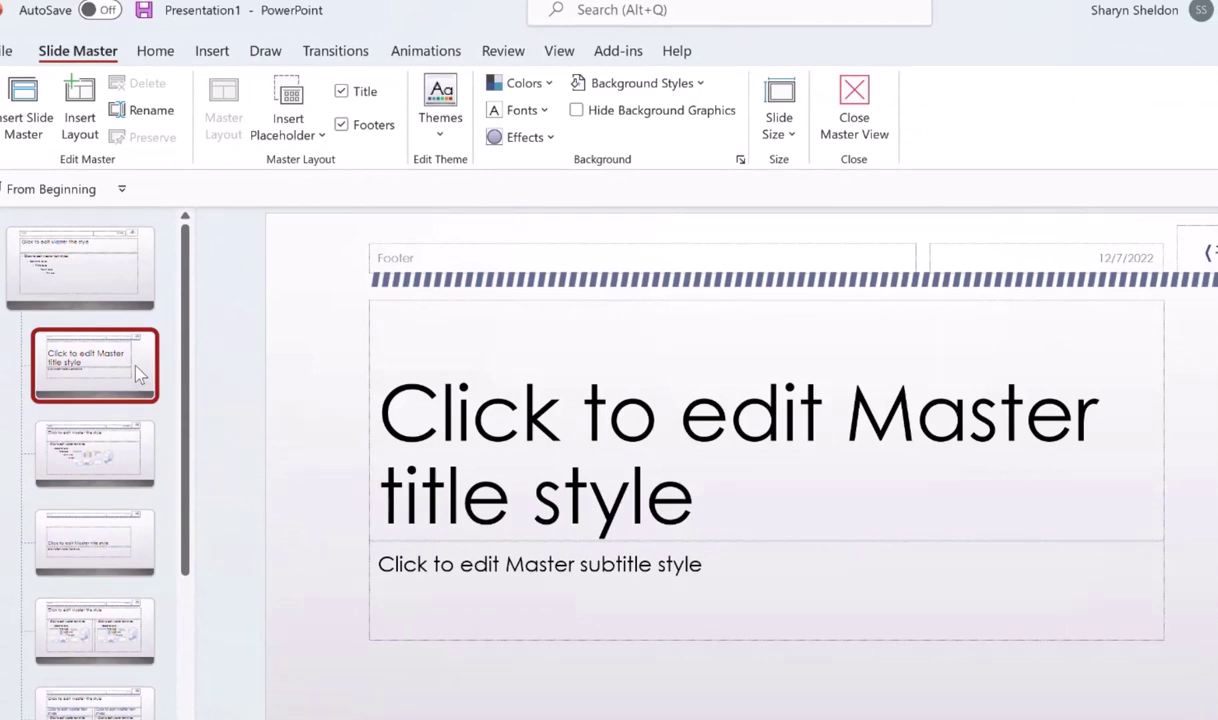
pyautogui.click(111, 441)
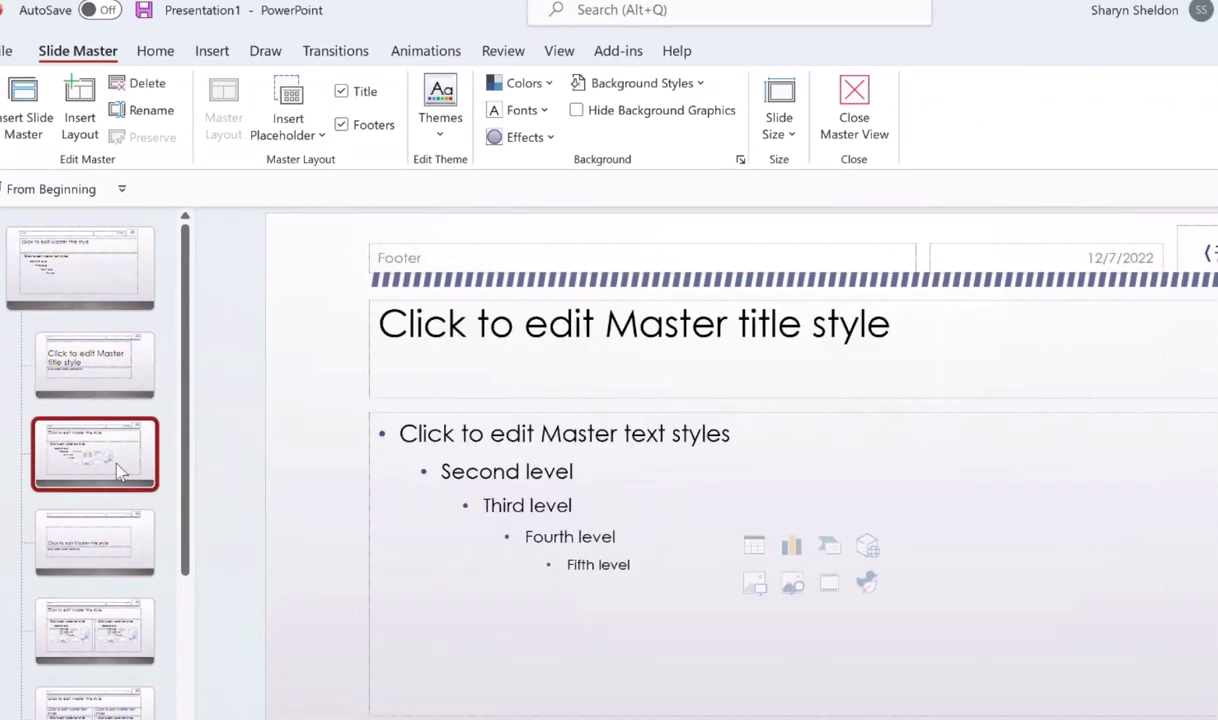
pyautogui.click(95, 565)
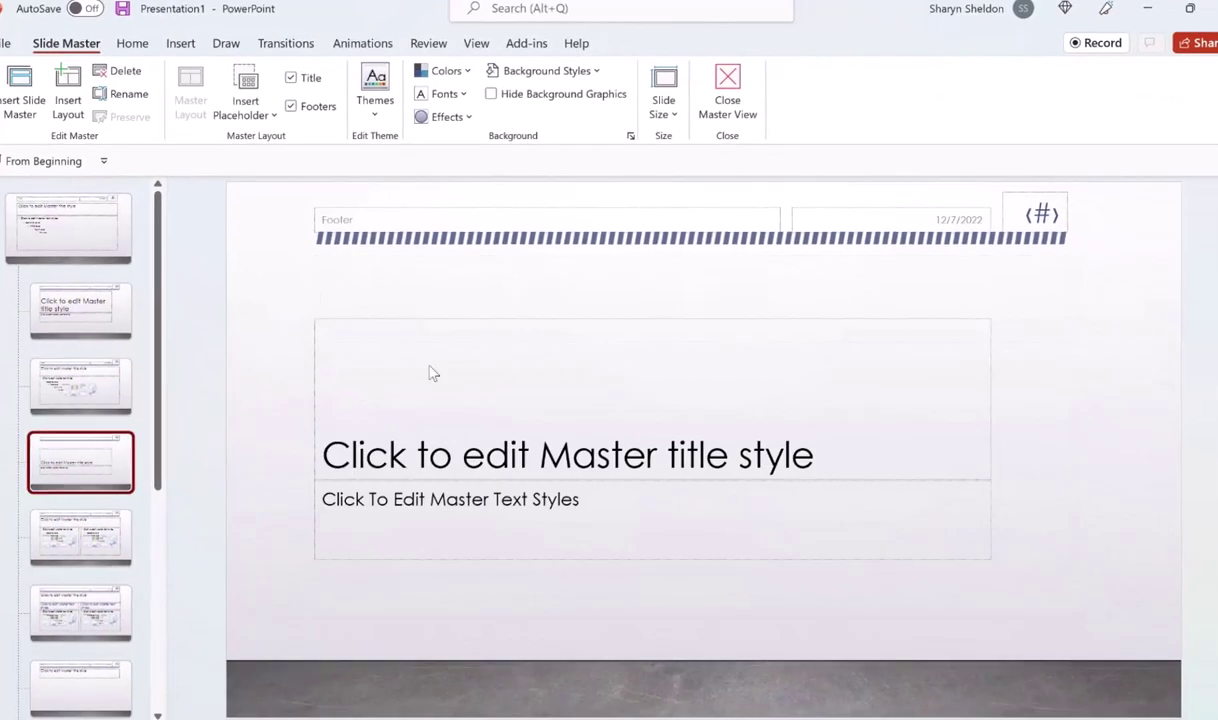
pyautogui.click(80, 233)
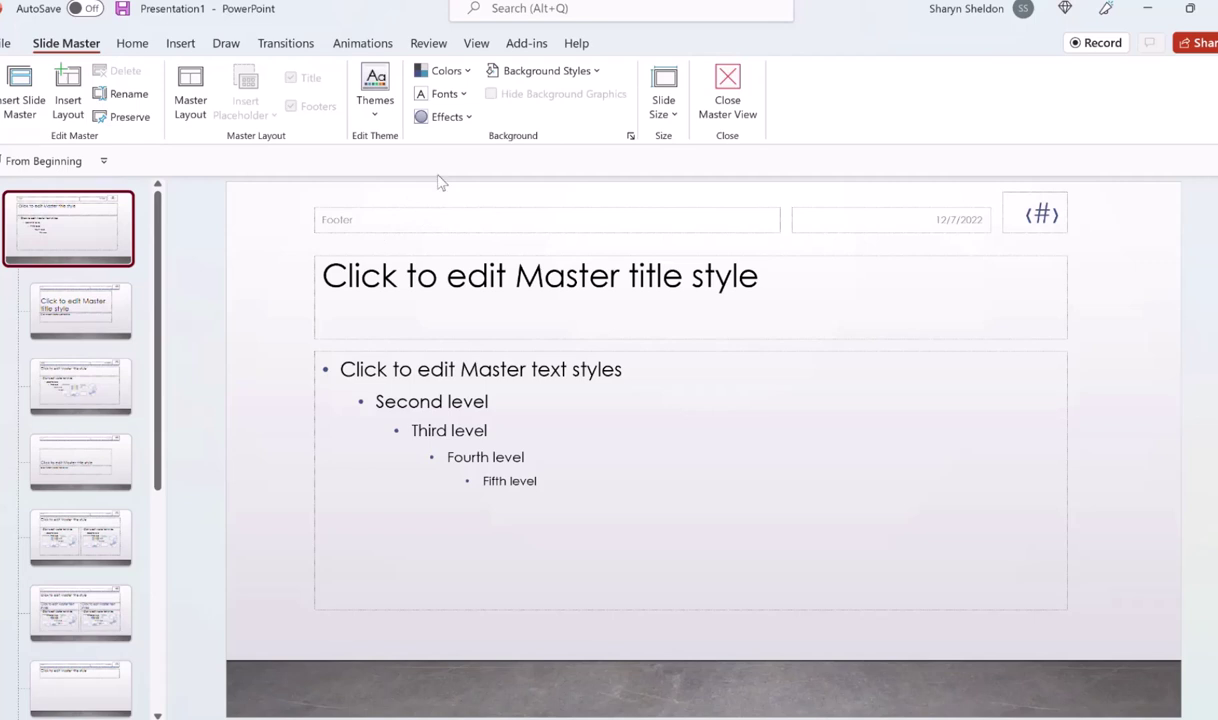
# Step: Try the Content Sparks palette, then set the master's theme colours to Blue Warm
pyautogui.click(466, 72)
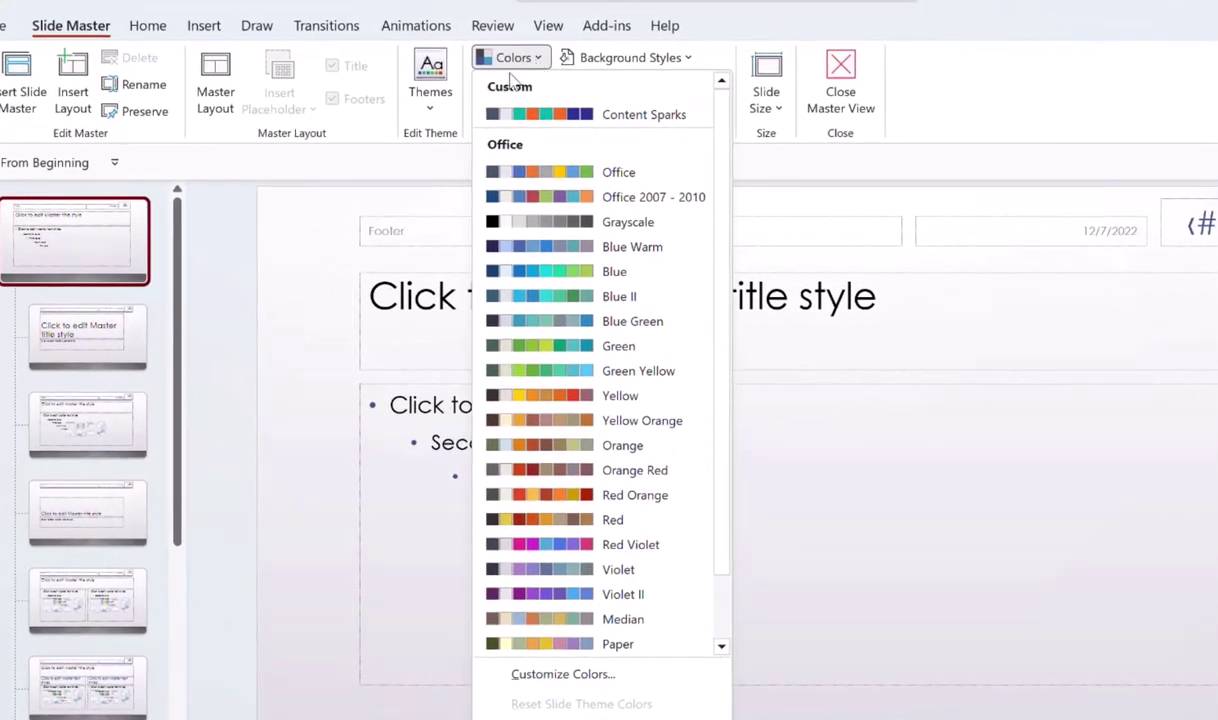
pyautogui.click(640, 114)
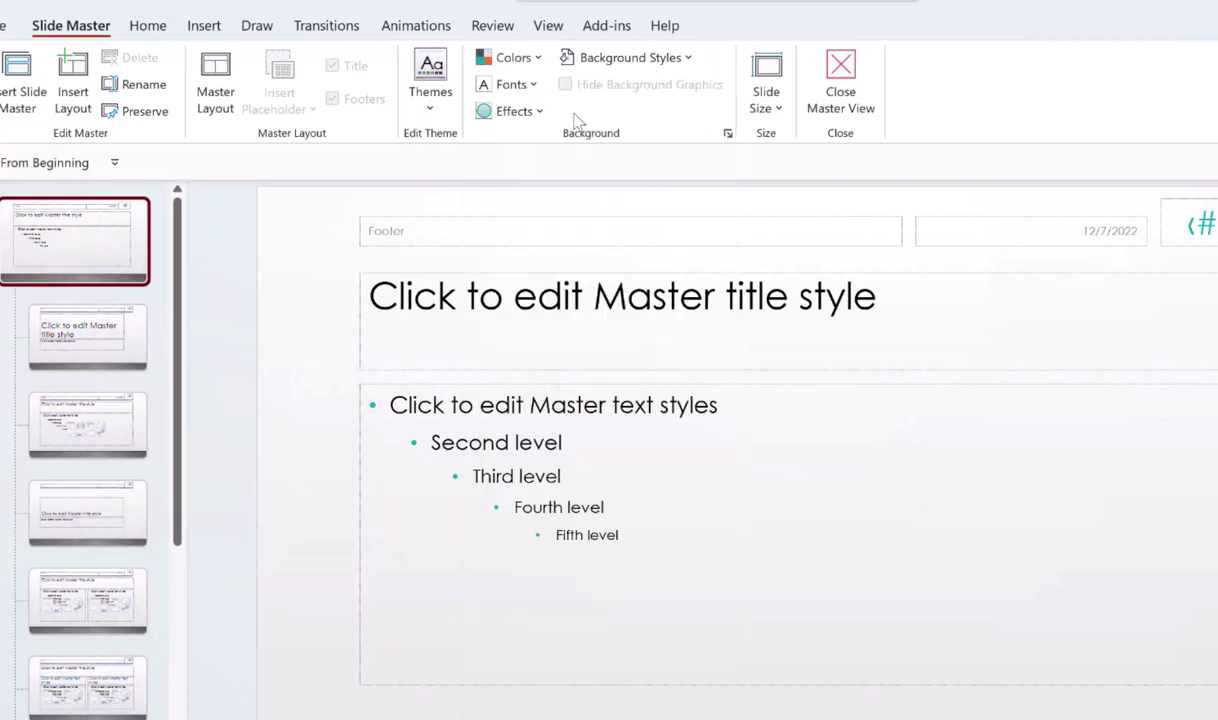
pyautogui.click(503, 60)
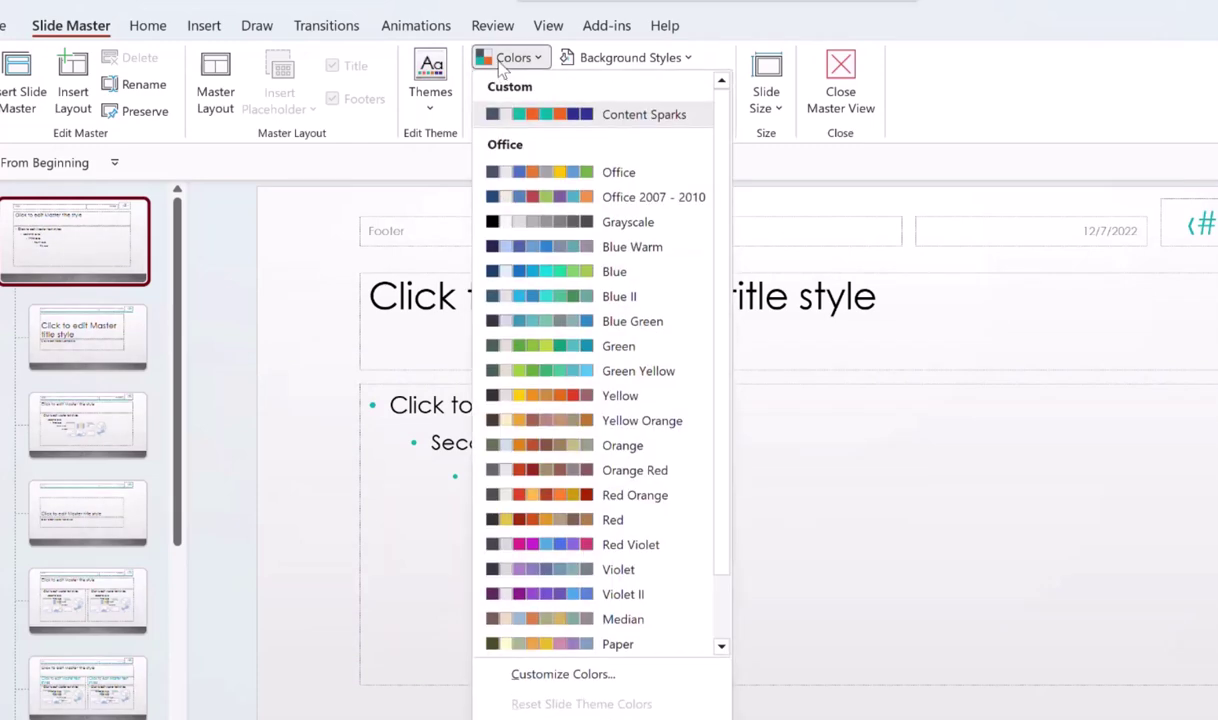
pyautogui.click(492, 114)
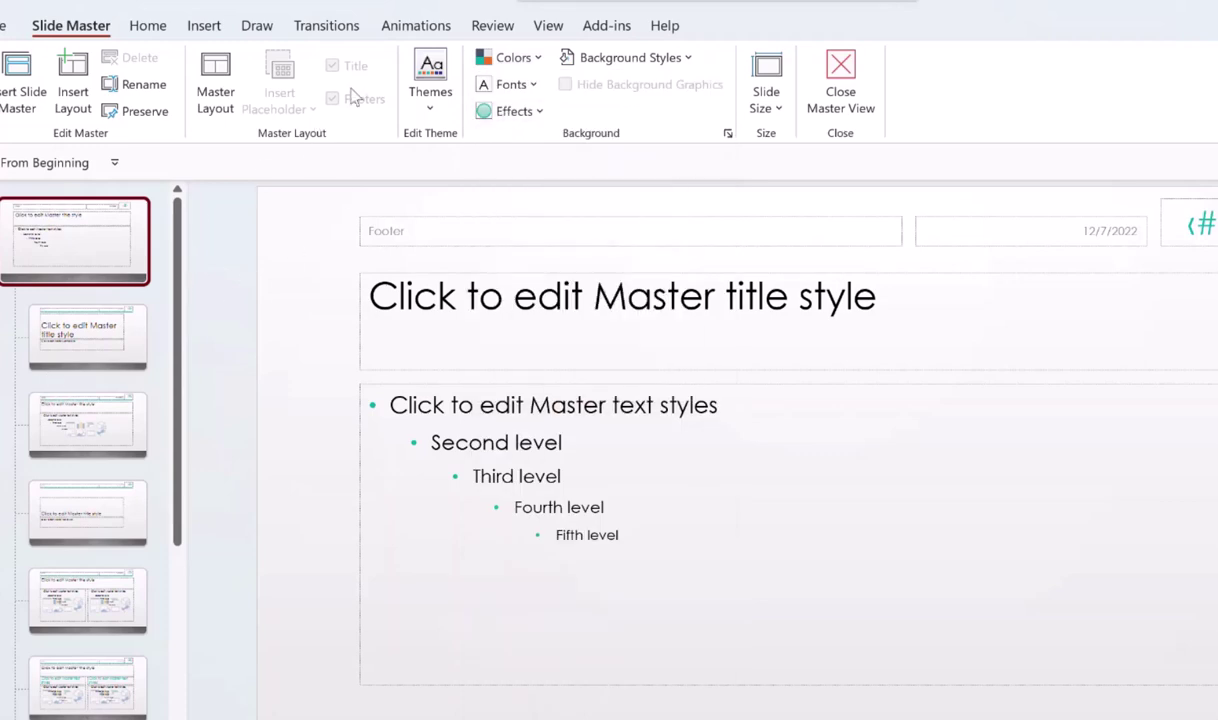
pyautogui.click(538, 60)
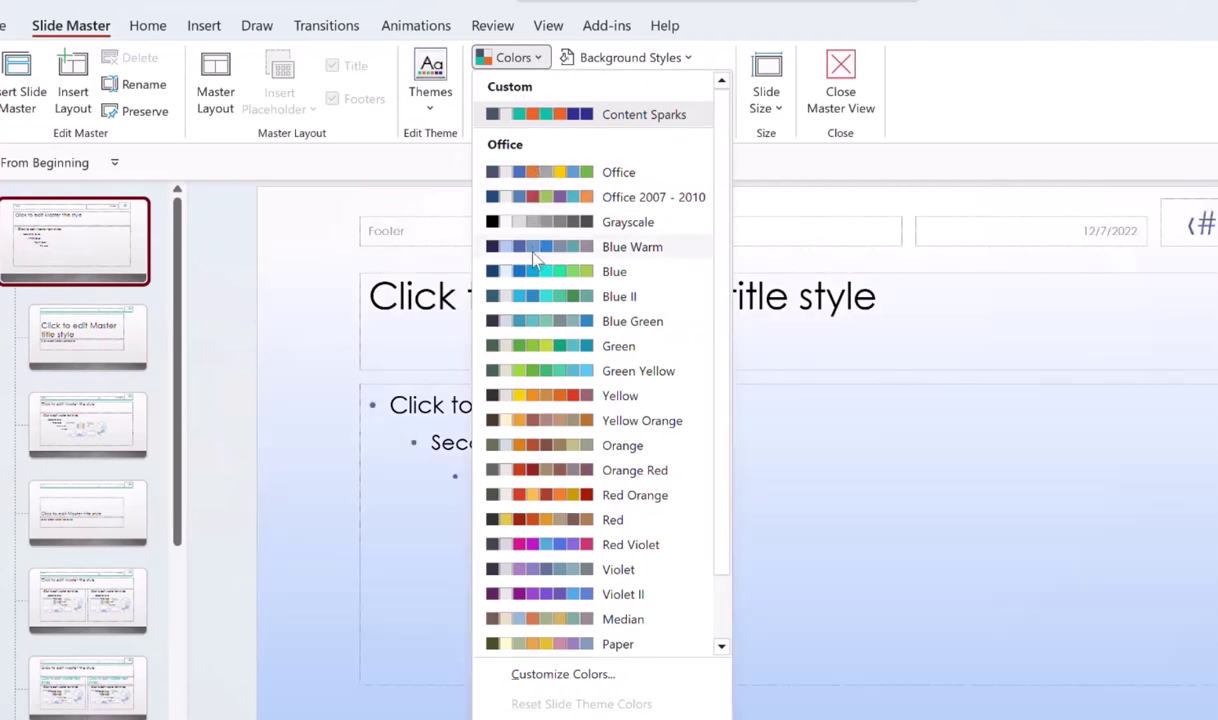
pyautogui.click(533, 252)
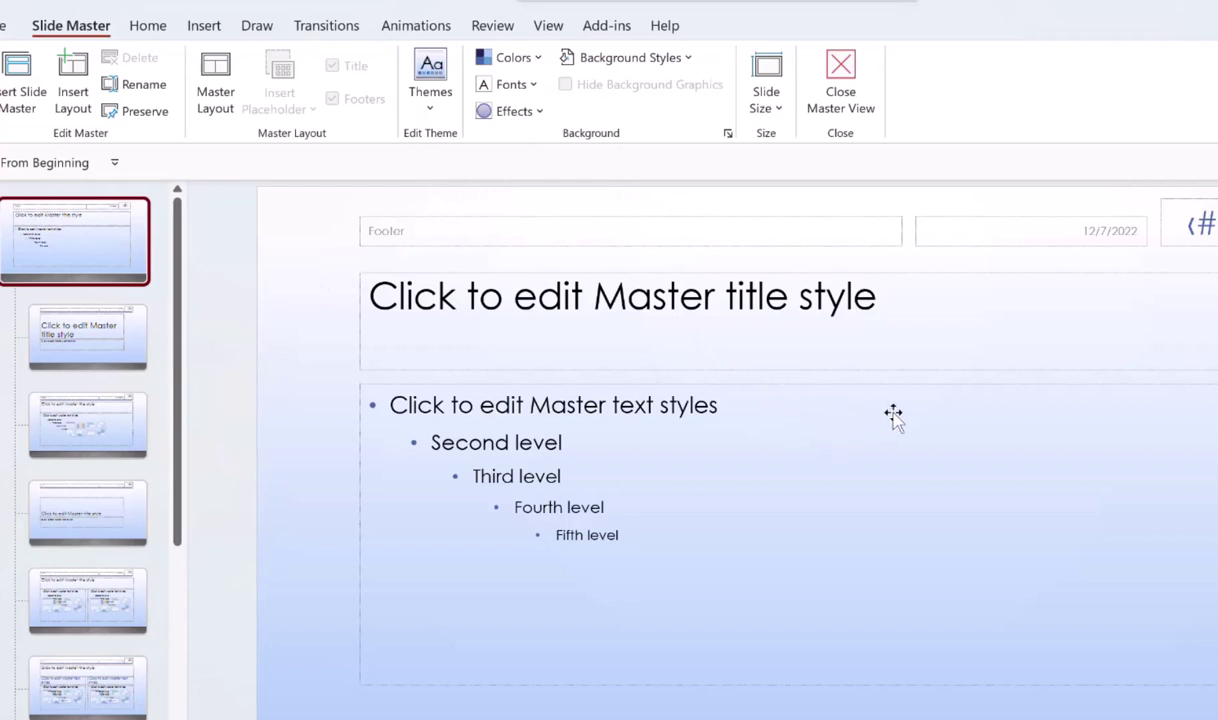
# Step: Set the master's theme fonts to Trebuchet MS after briefly trying Garamond
pyautogui.click(535, 87)
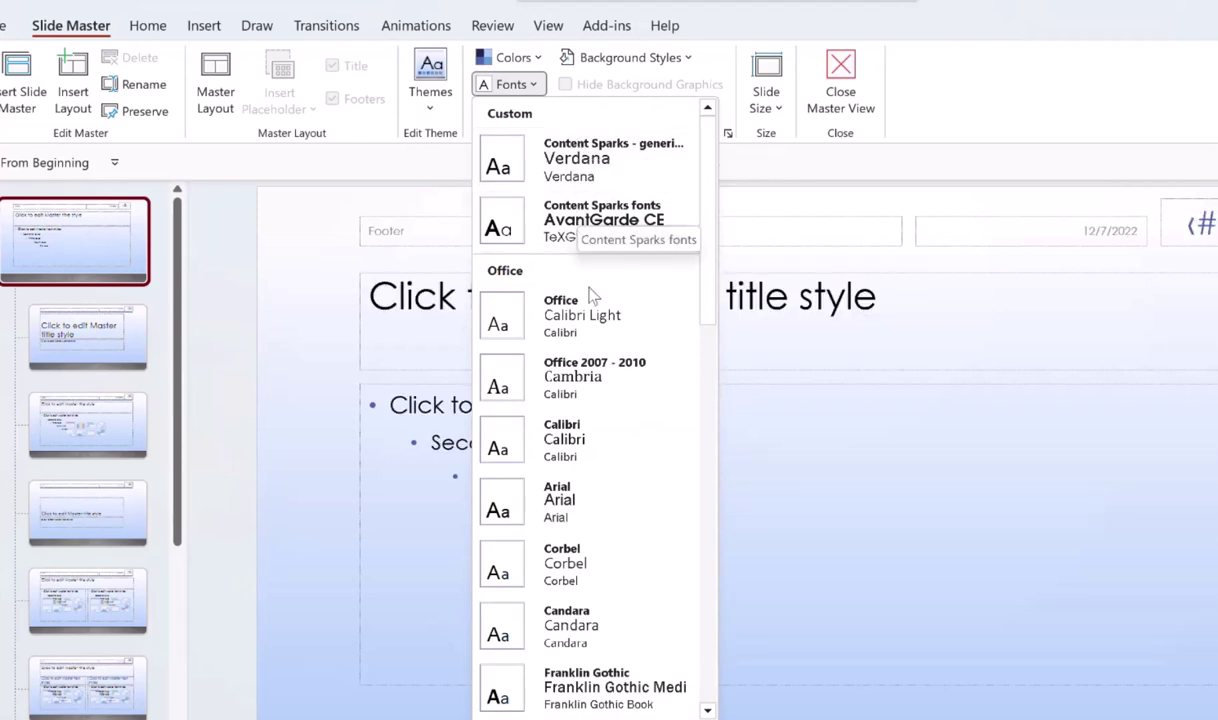
pyautogui.scroll(-5, 590, 430)
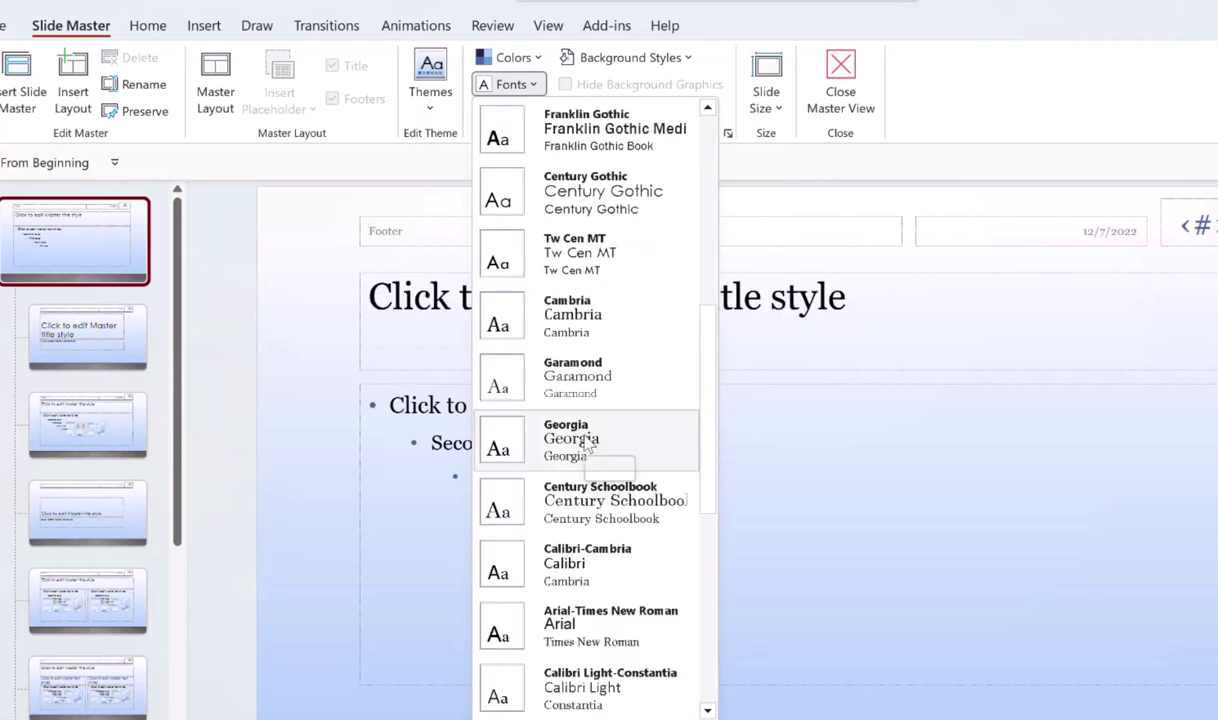
pyautogui.click(585, 380)
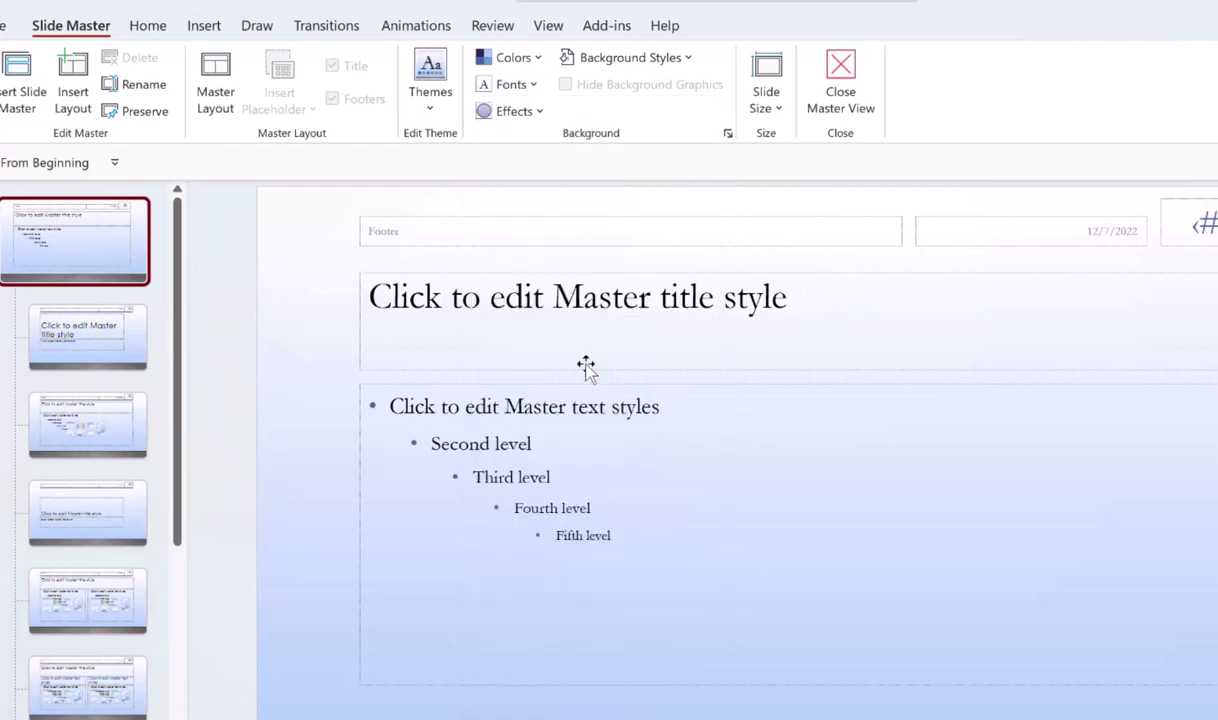
pyautogui.click(530, 88)
pyautogui.scroll(-3, 557, 432)
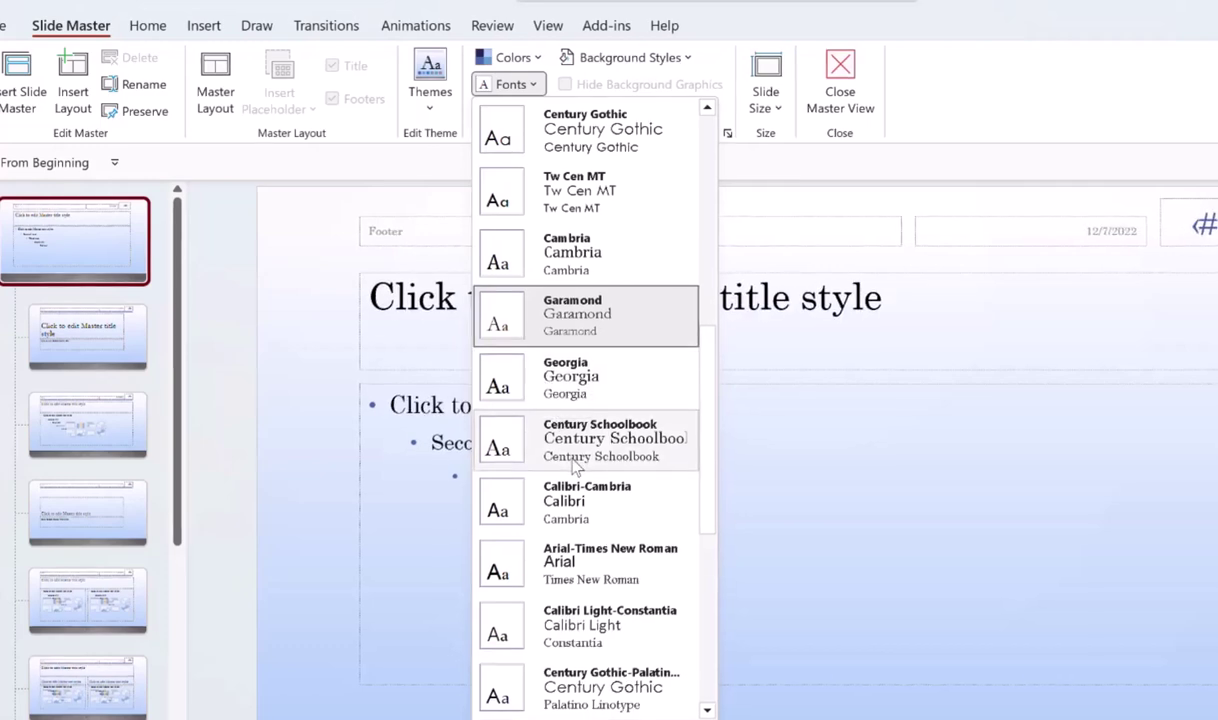
pyautogui.scroll(-3, 577, 465)
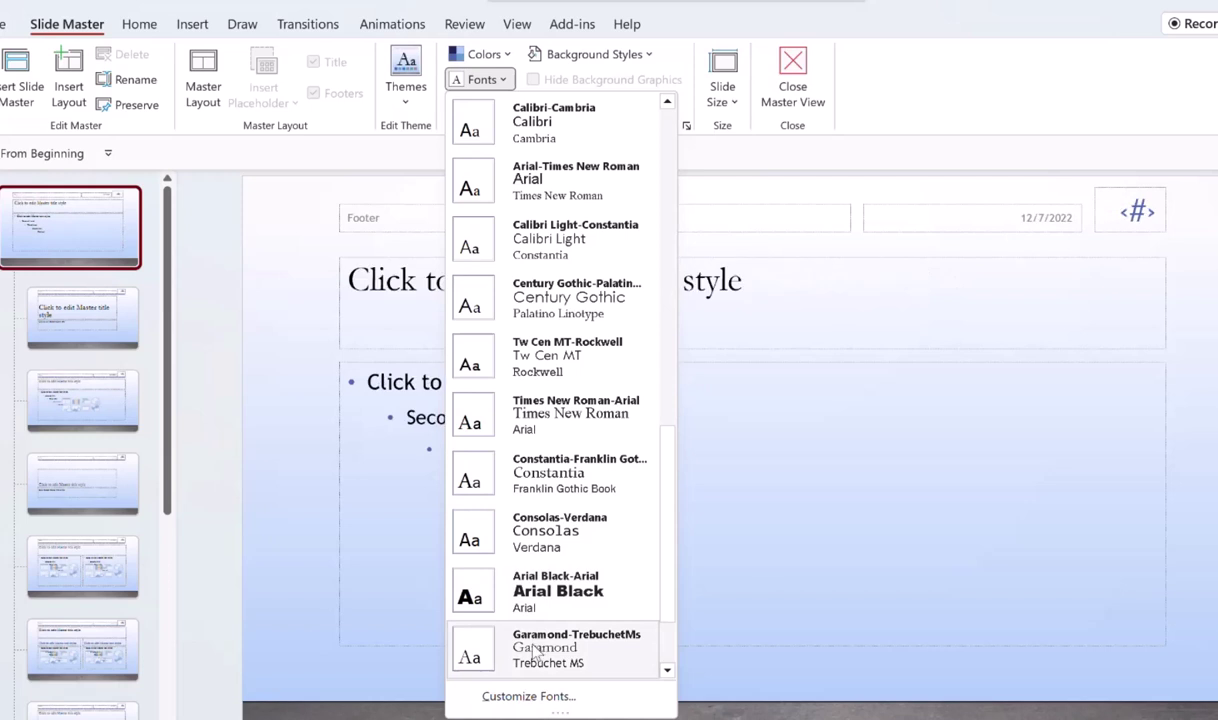
pyautogui.scroll(-2, 533, 651)
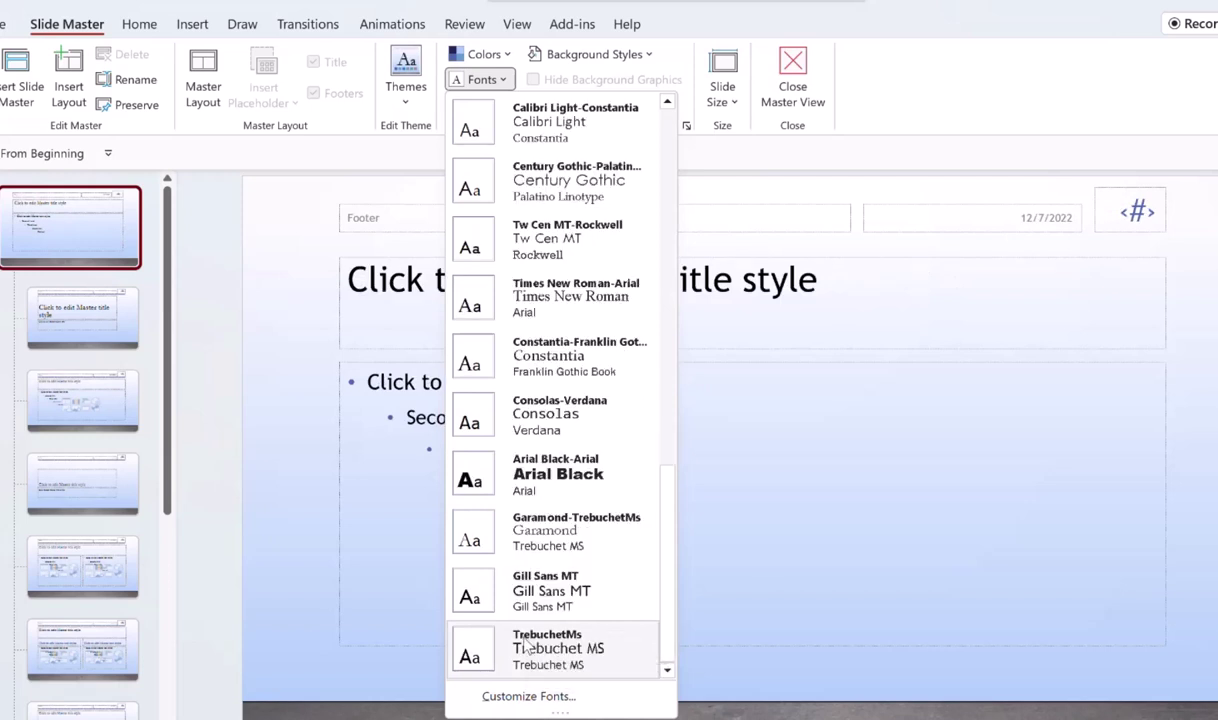
pyautogui.click(529, 640)
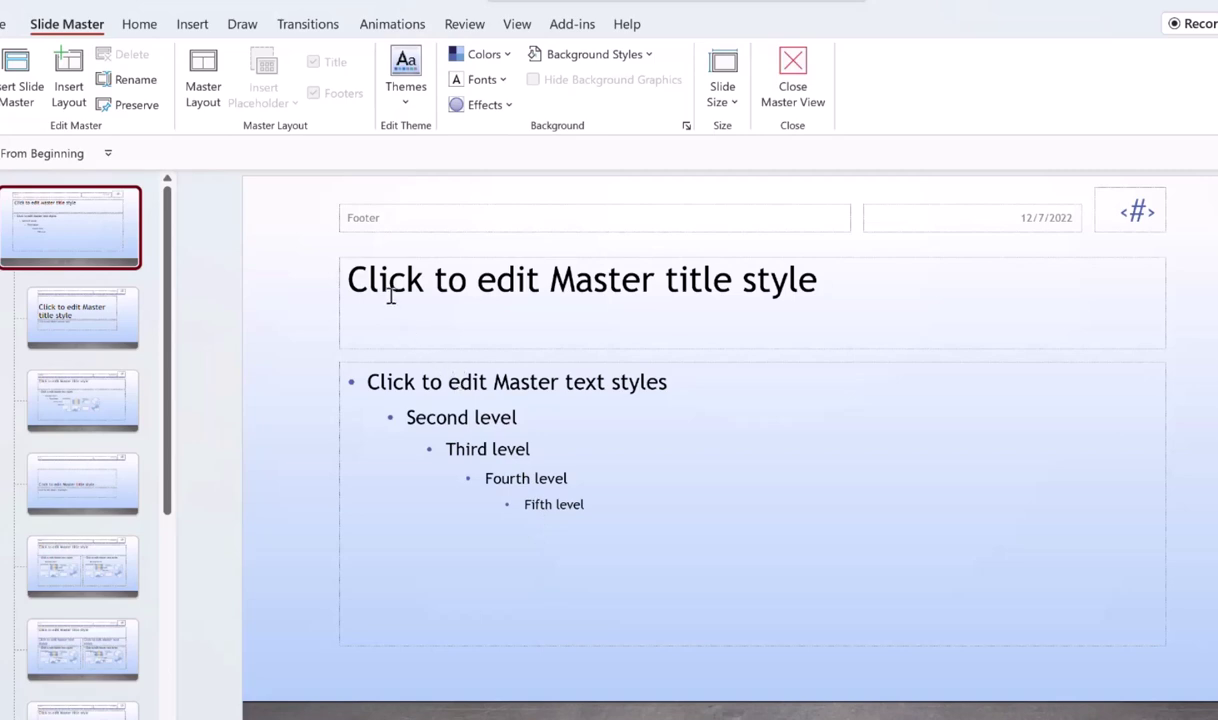
# Step: Check the Title Slide, Title and Content and Section Header layouts, then return to the master
pyautogui.click(58, 328)
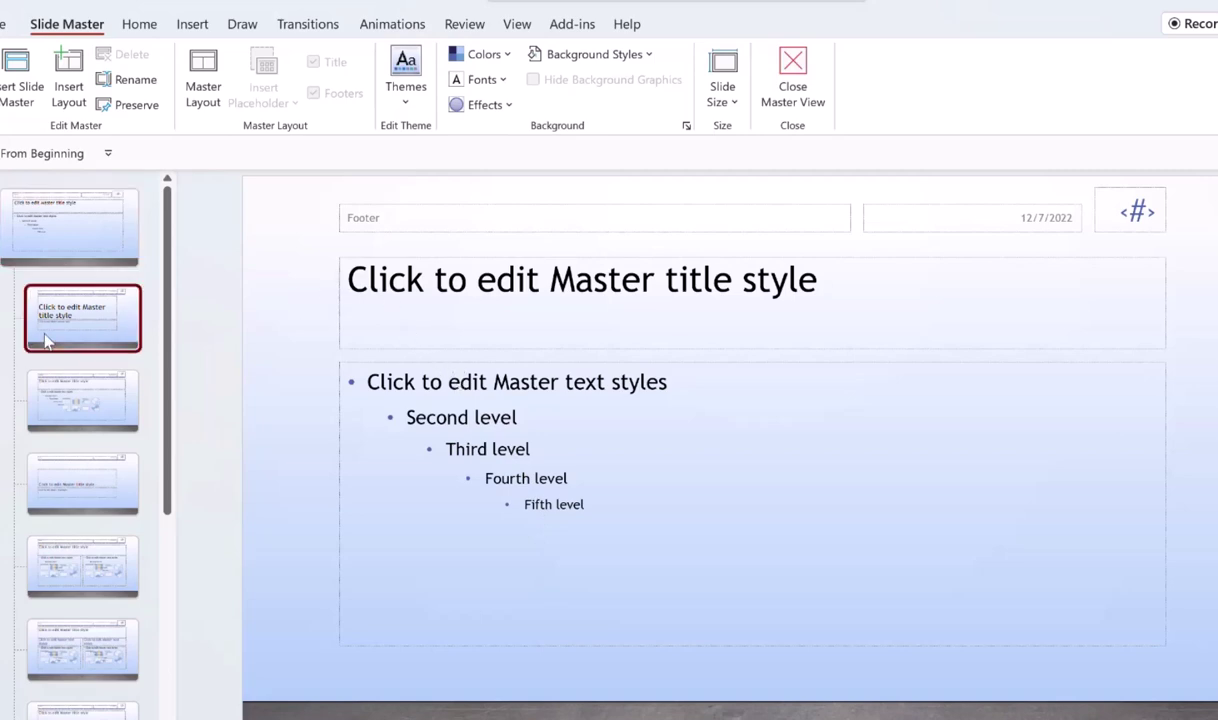
pyautogui.click(66, 408)
pyautogui.click(75, 475)
pyautogui.click(66, 258)
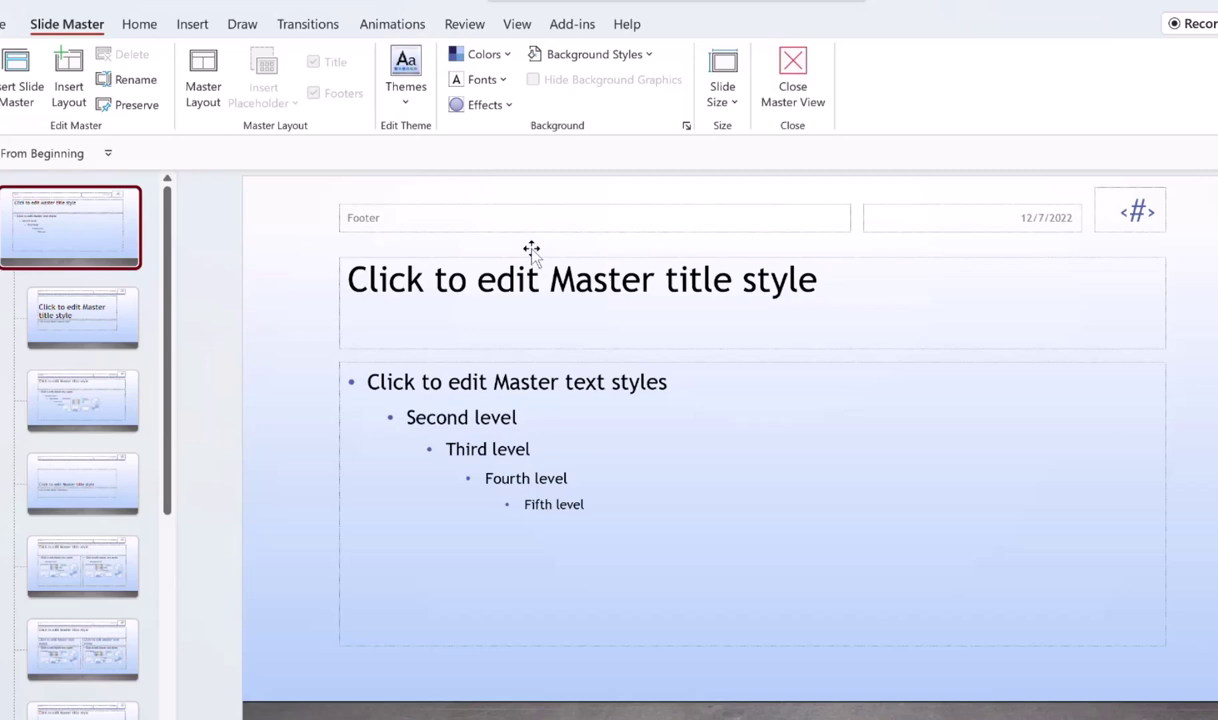
# Step: Create a custom font set: Trade Gothic Next Heavy headings, Trade Gothic Next Rounded body
pyautogui.click(504, 81)
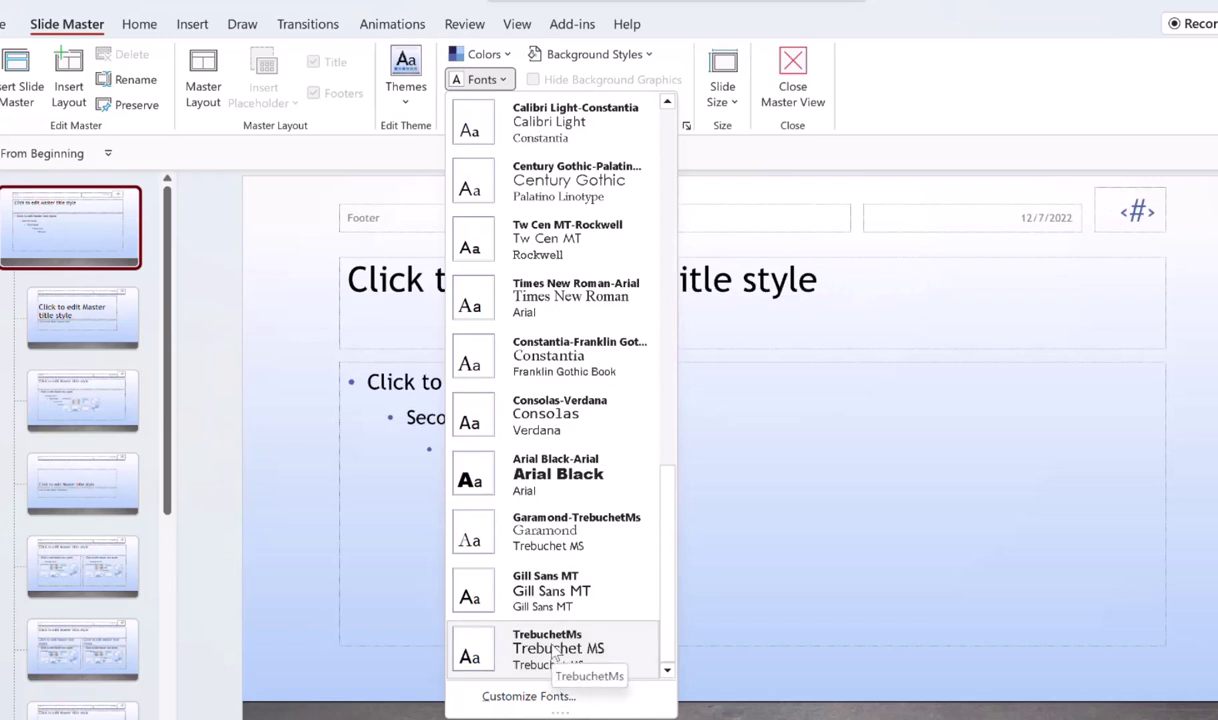
pyautogui.click(493, 708)
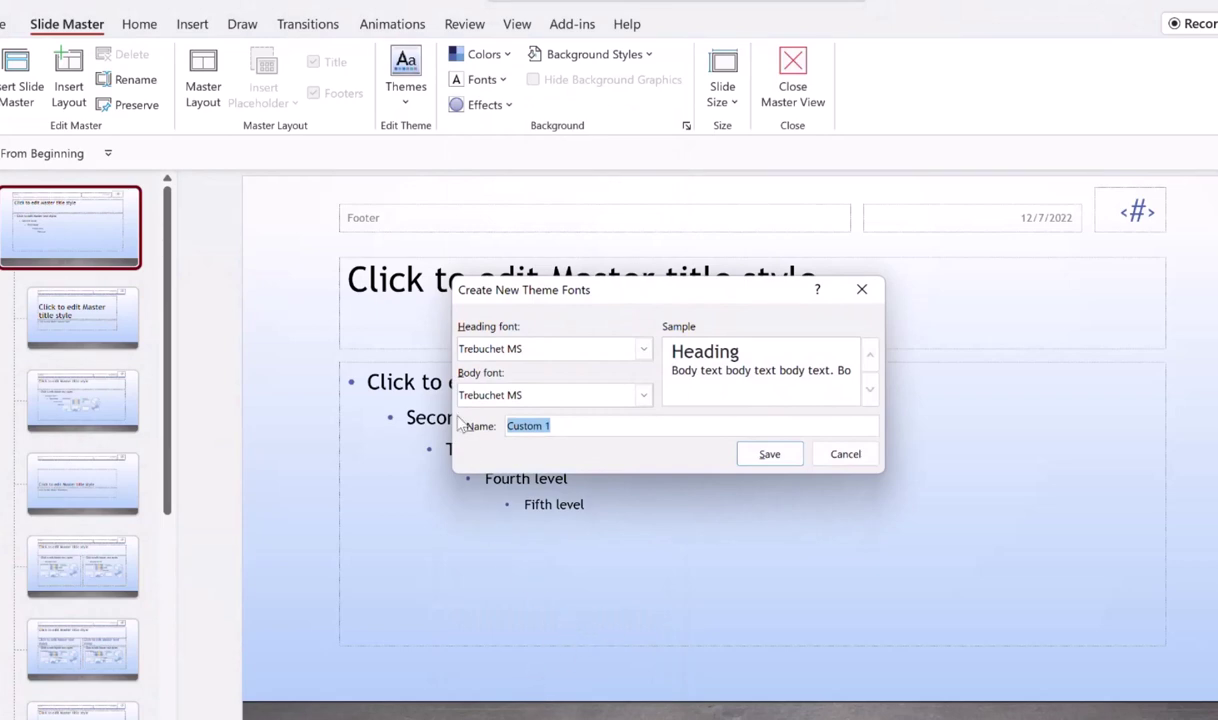
pyautogui.click(645, 352)
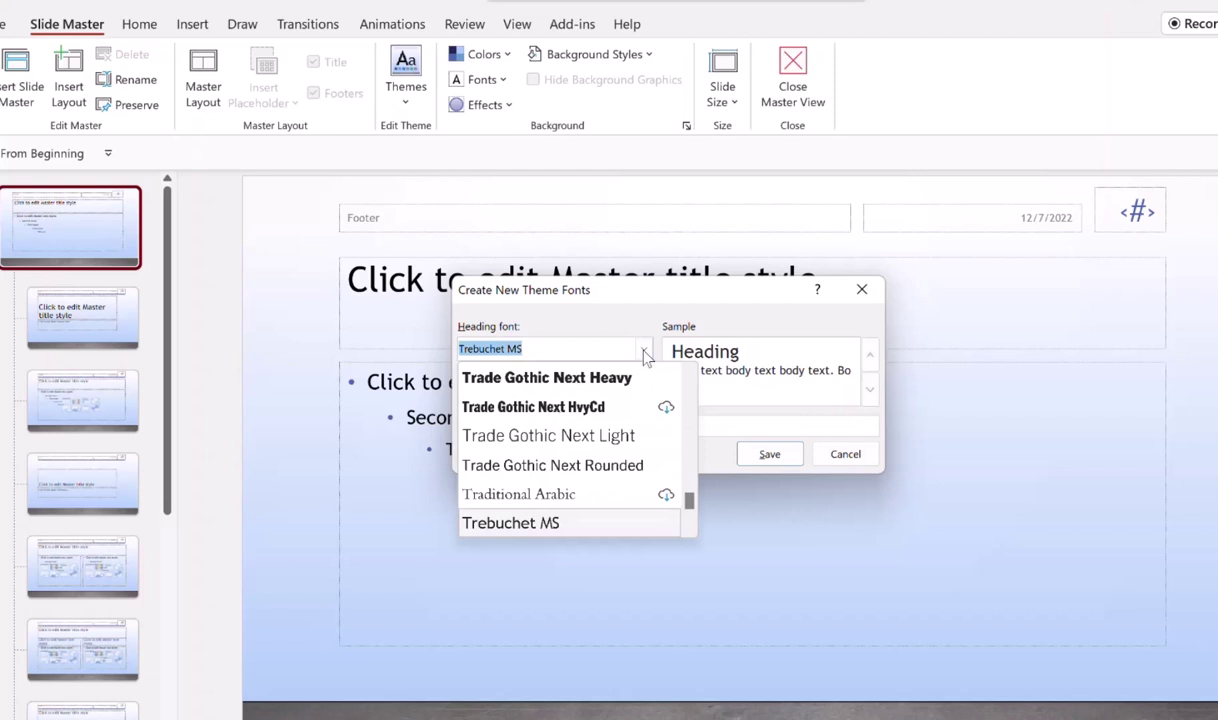
pyautogui.click(645, 352)
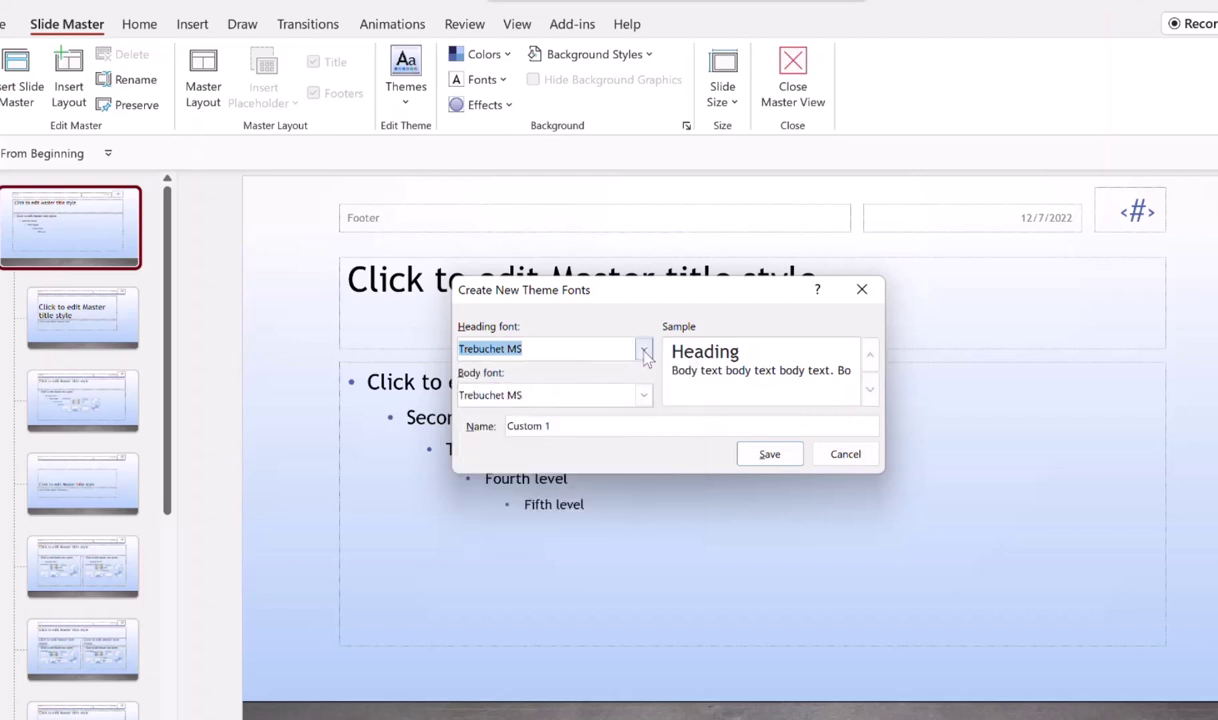
pyautogui.click(645, 352)
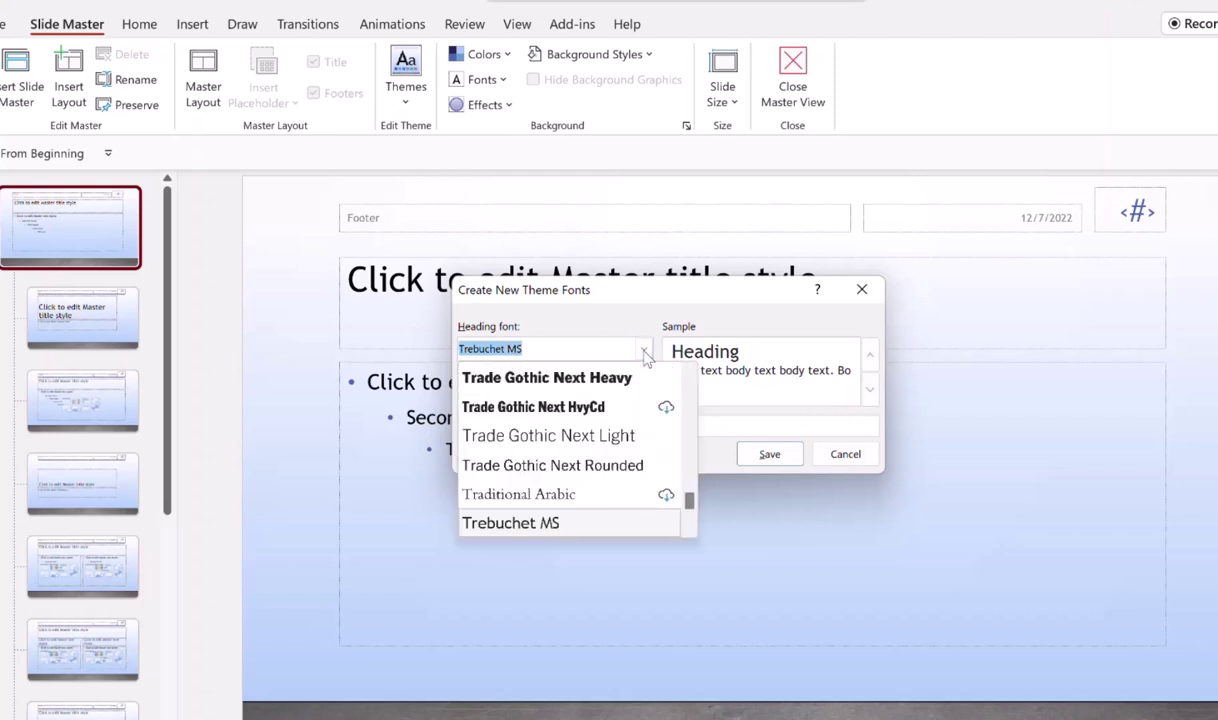
pyautogui.click(545, 377)
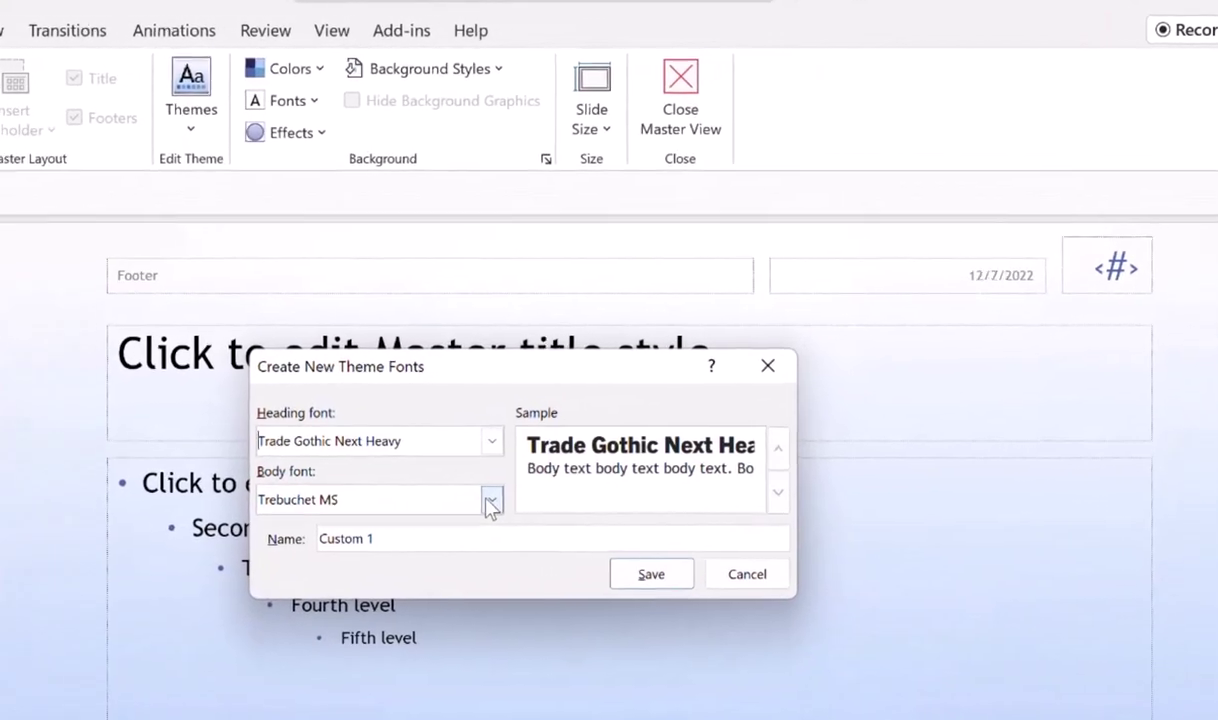
pyautogui.click(644, 396)
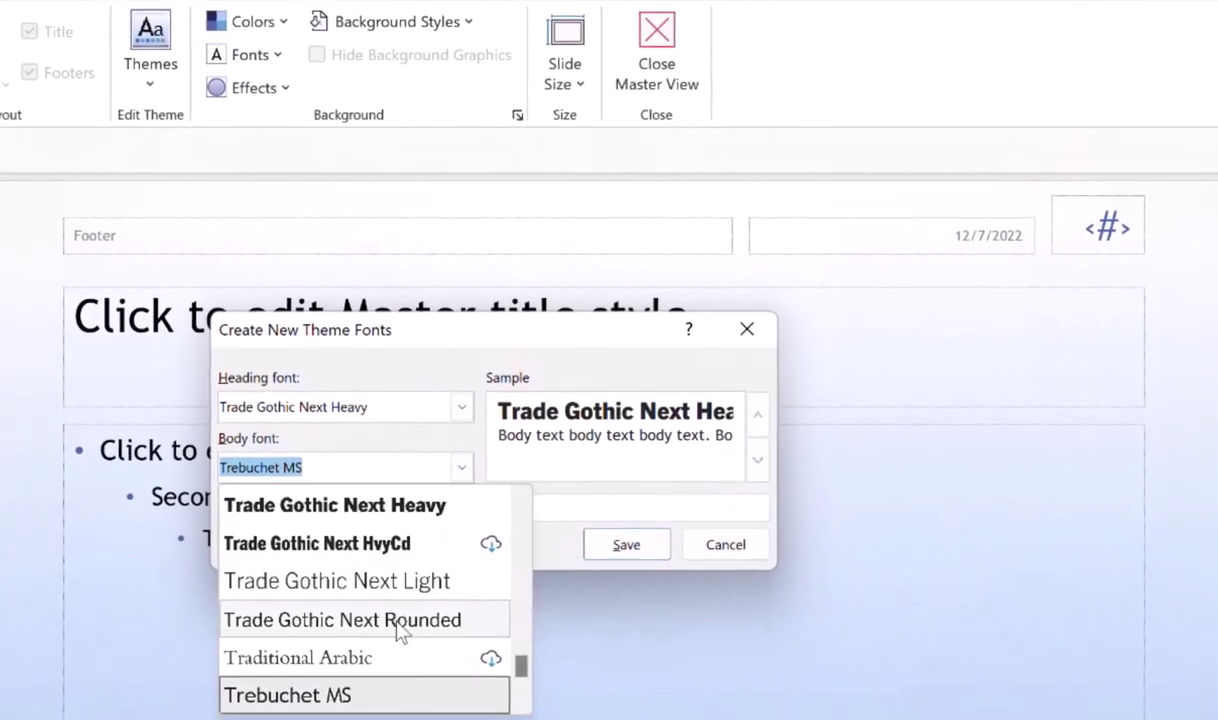
pyautogui.click(405, 675)
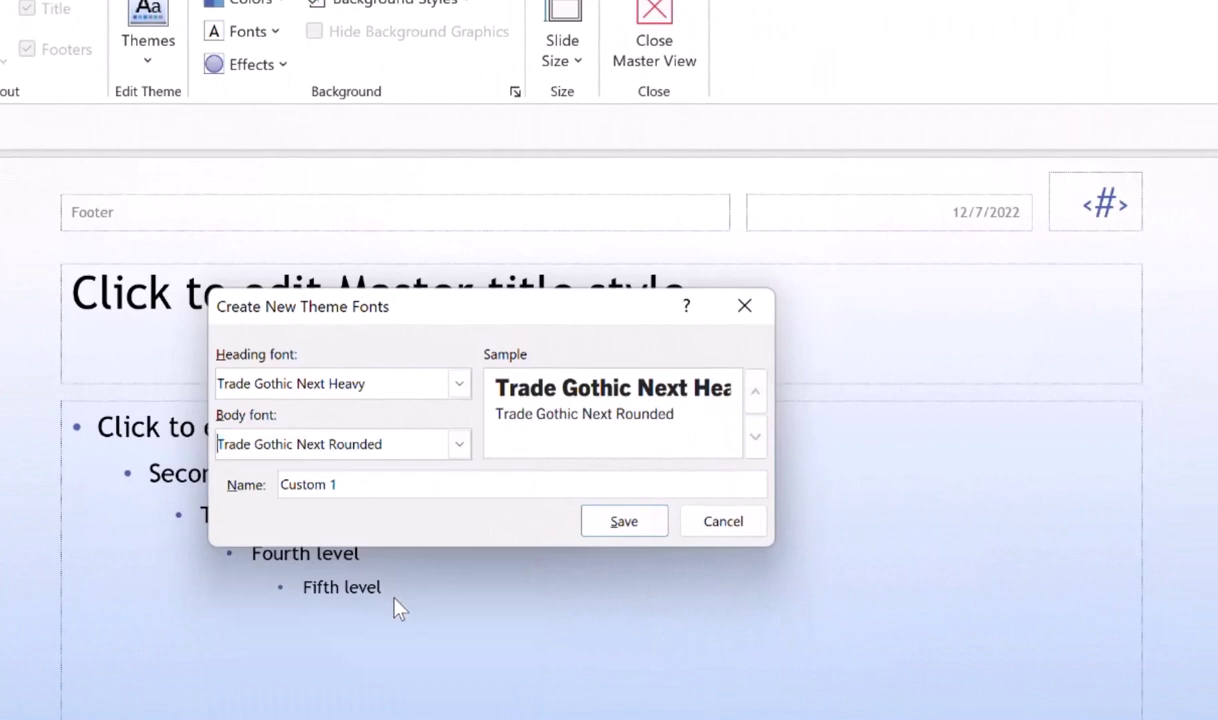
# Step: Name the font set 'Demo font theme', save it, and preview the layouts
pyautogui.moveTo(381, 483); pyautogui.dragTo(268, 500)
pyautogui.write('Demo font theme')
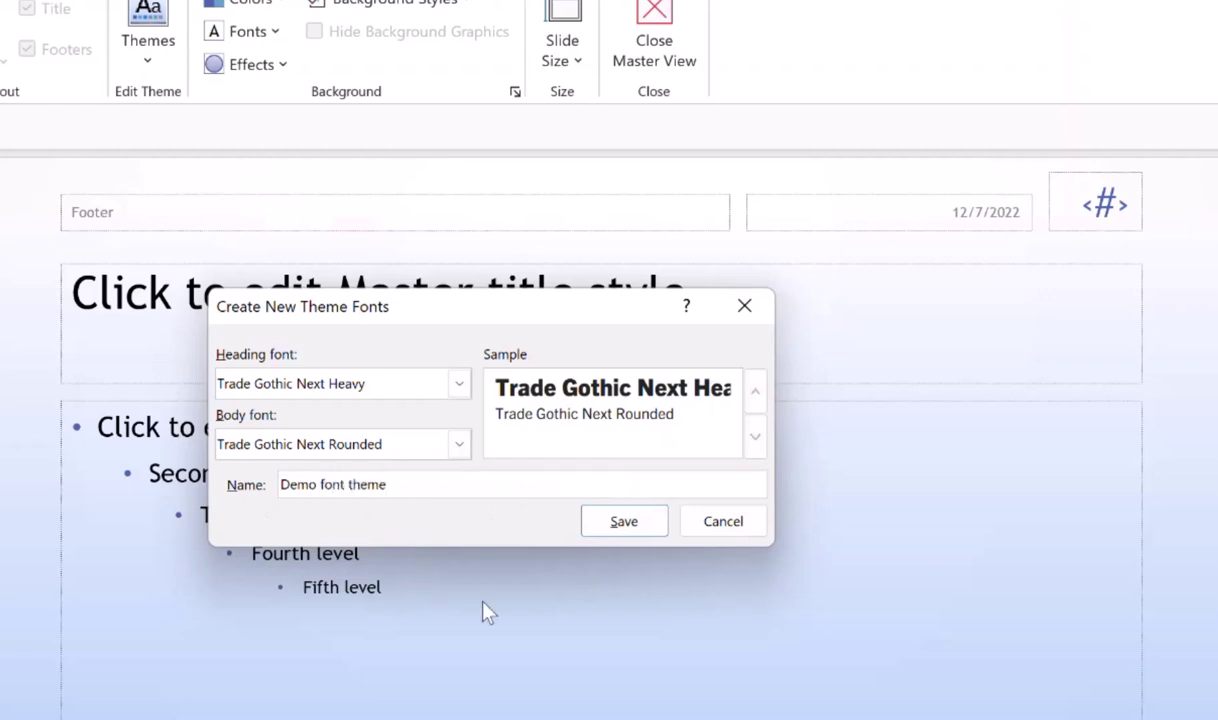
pyautogui.click(615, 524)
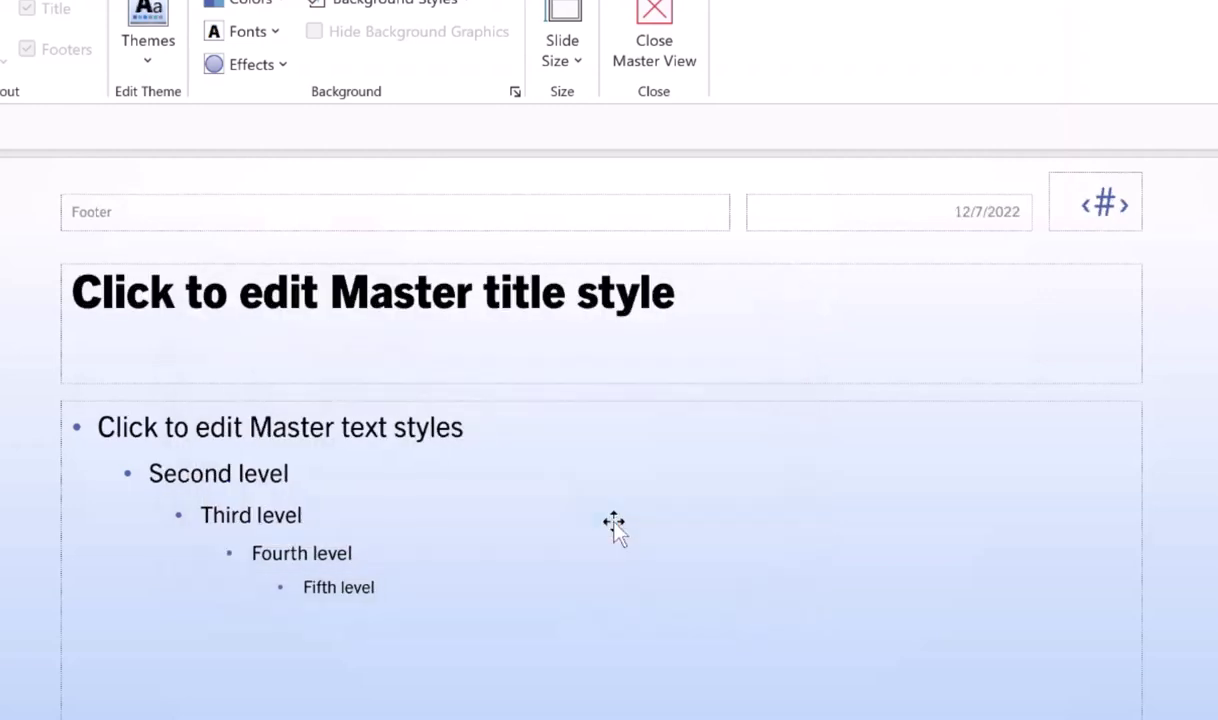
pyautogui.press('Down')
pyautogui.press('Down')
pyautogui.press('Down')
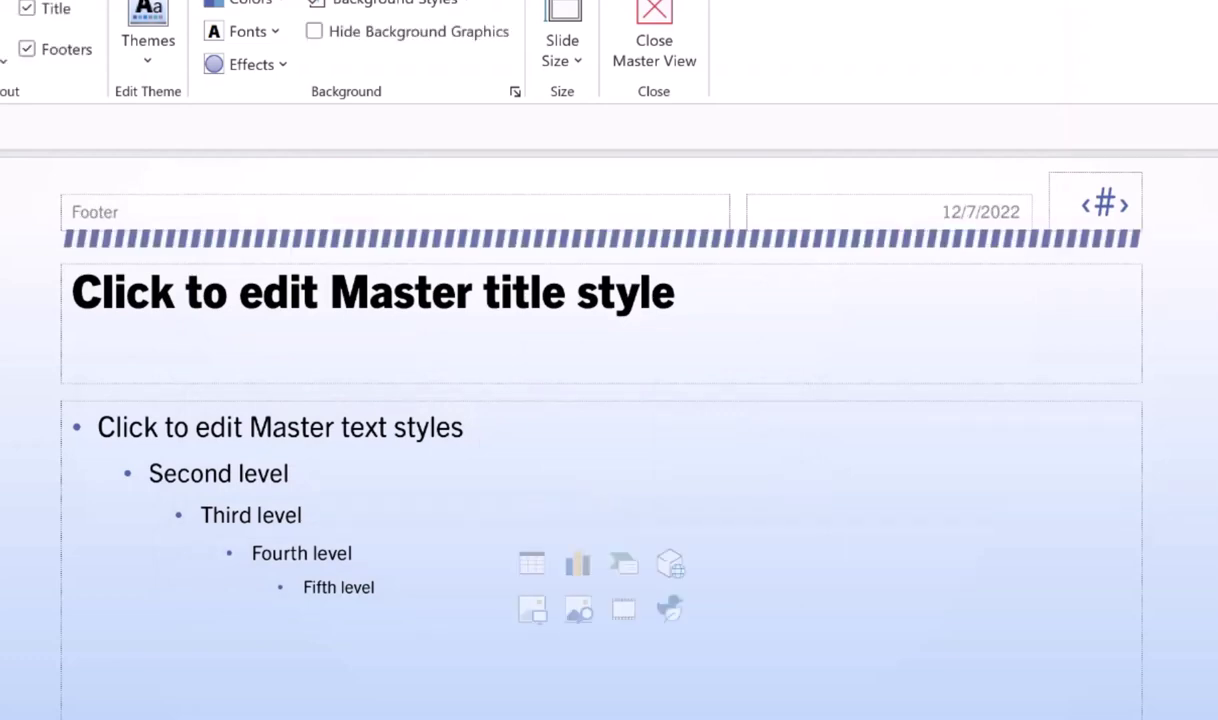
pyautogui.press('Down')
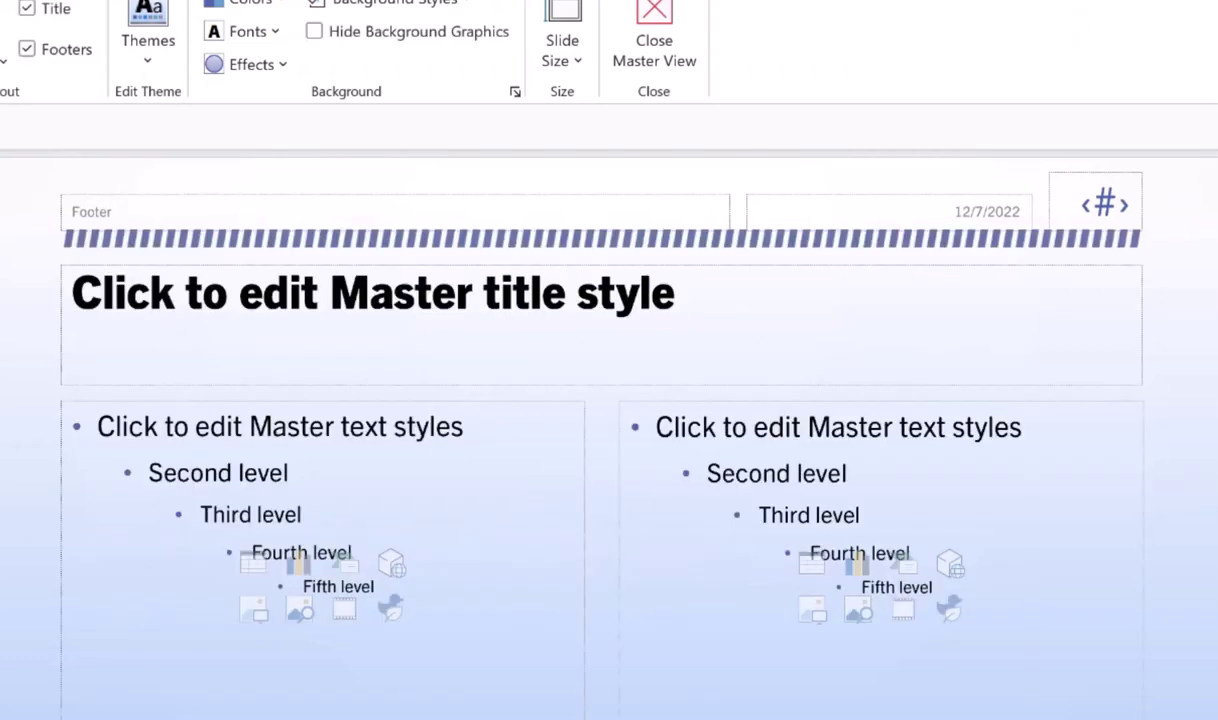
pyautogui.press('Home')
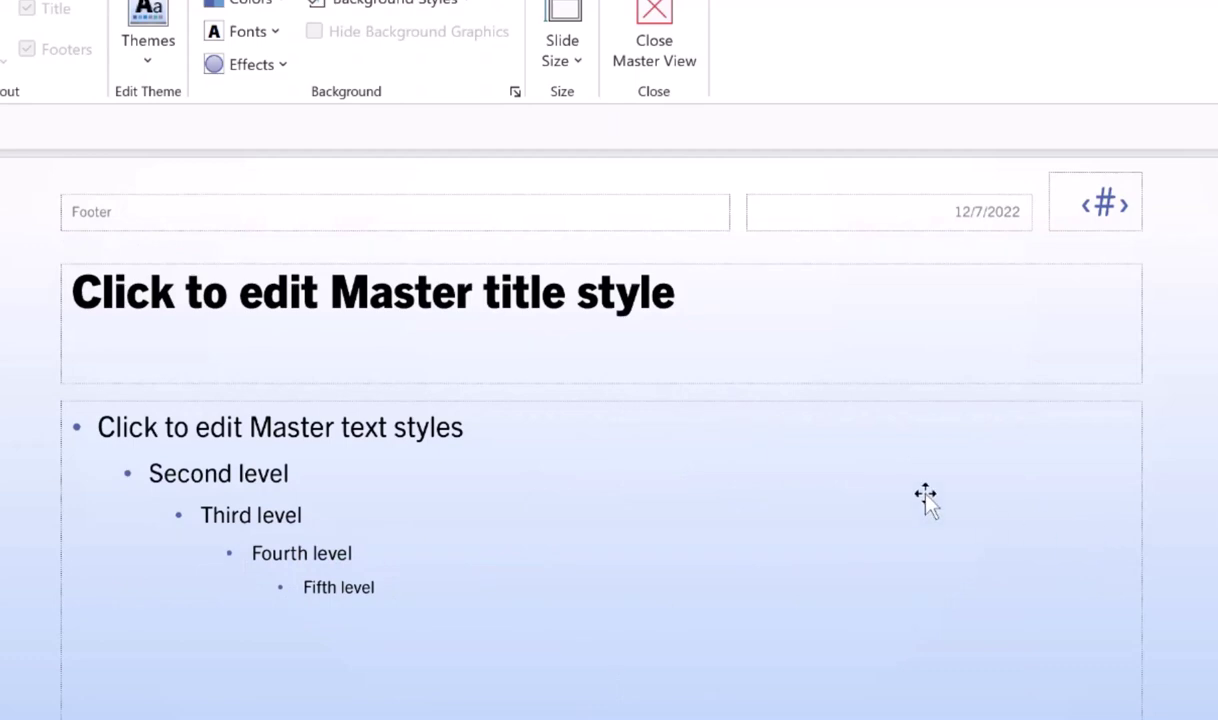
# Step: Choose Extreme Shadow from the Effects list for the slide master
pyautogui.click(245, 66)
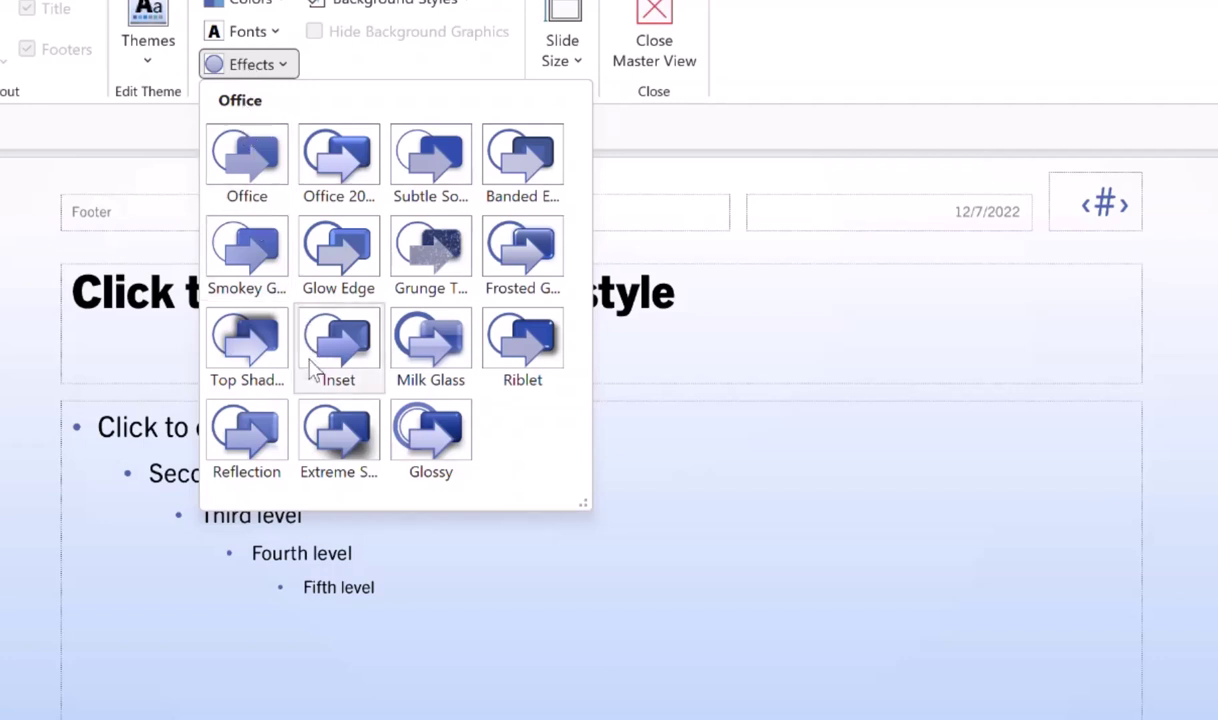
pyautogui.click(329, 446)
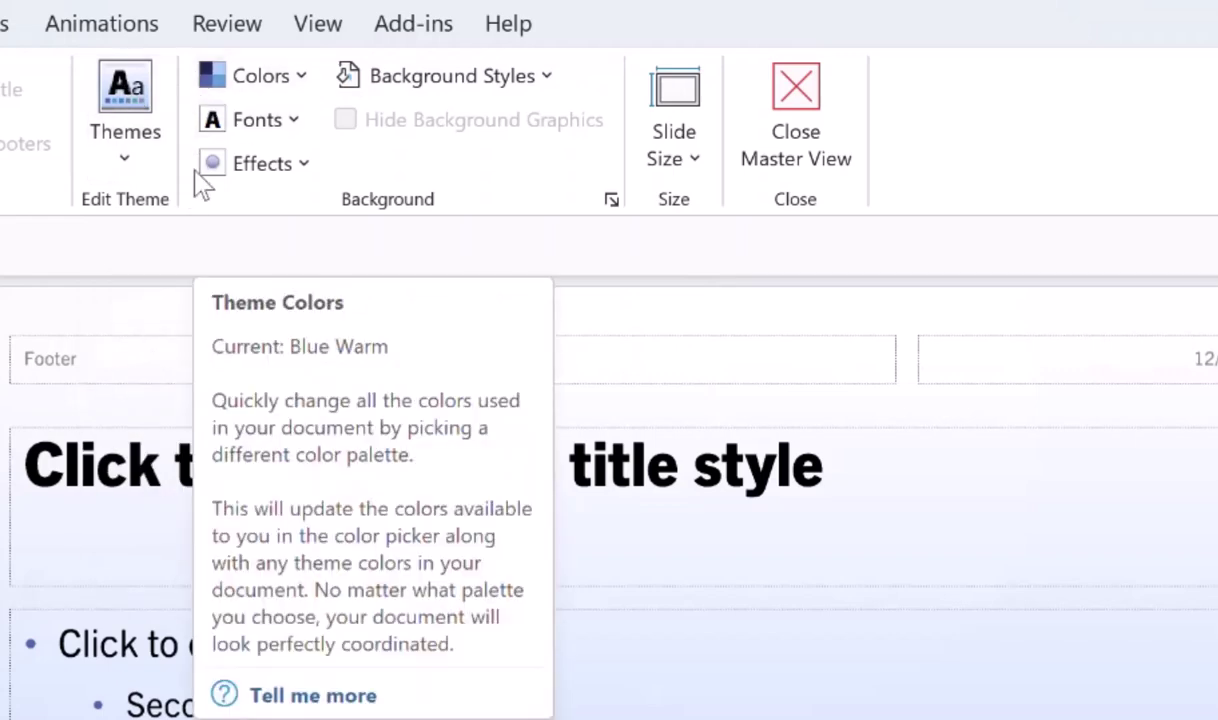
# Step: Apply the light-blue Background Style 2, then bring up the Format Background settings
pyautogui.click(556, 84)
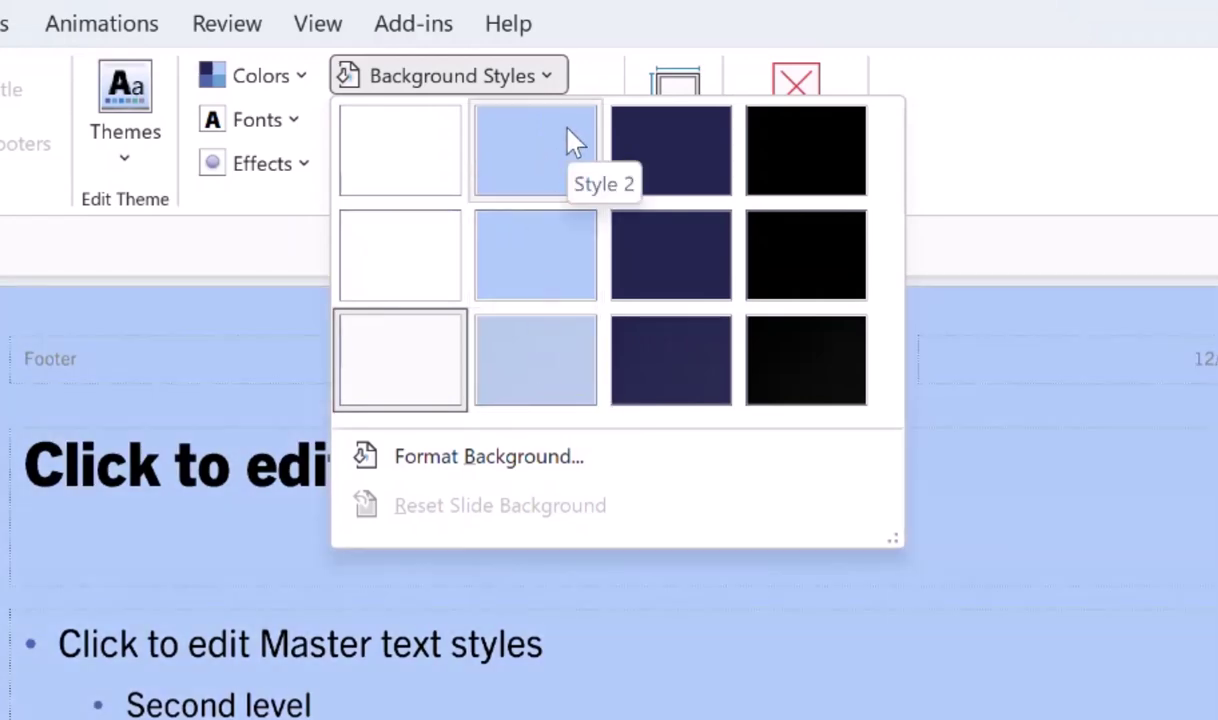
pyautogui.click(575, 145)
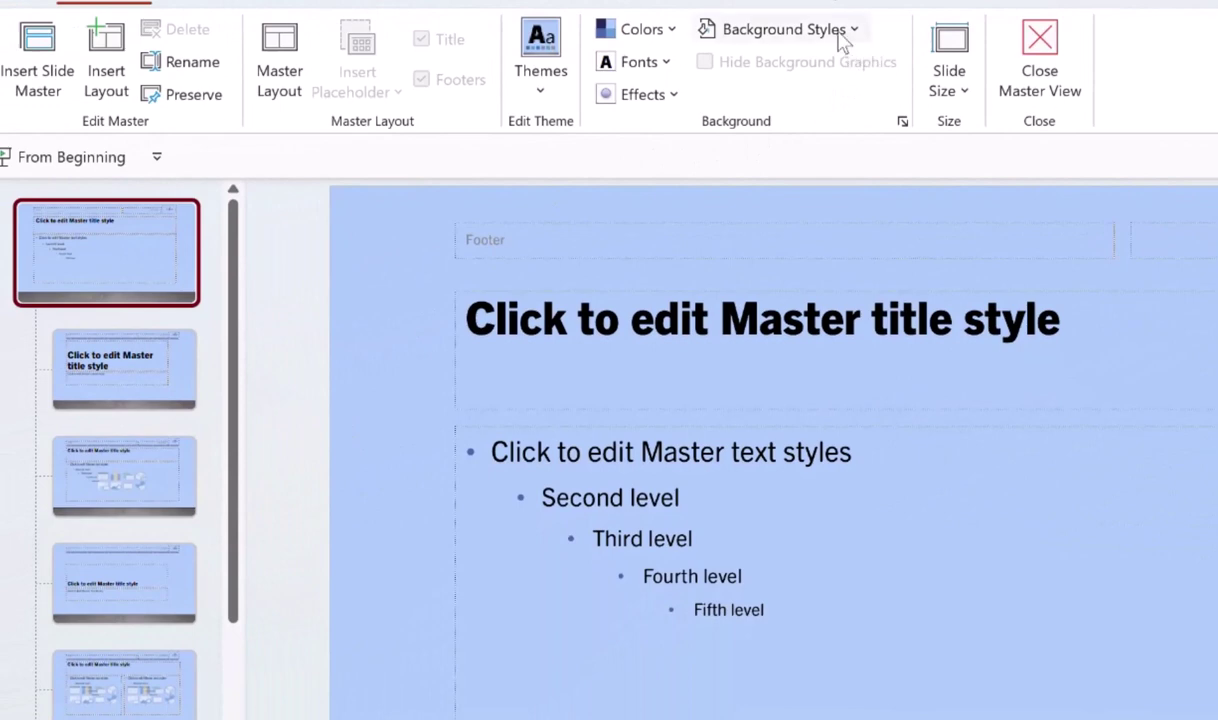
pyautogui.click(853, 32)
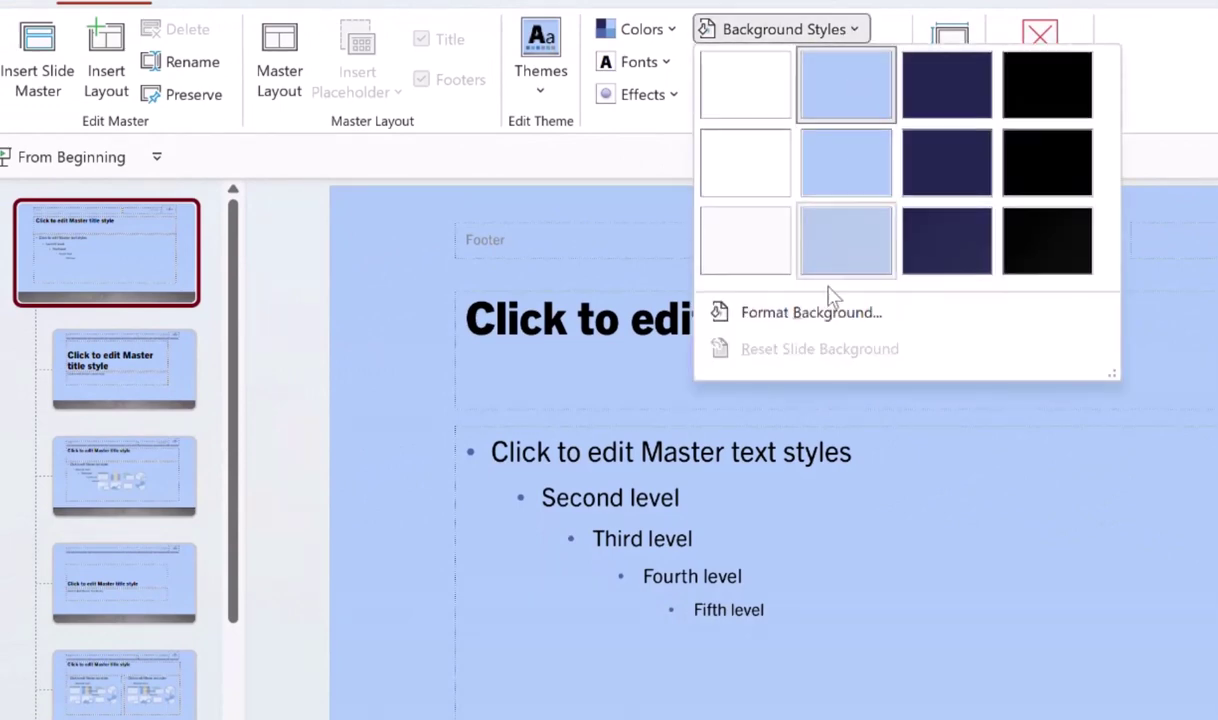
pyautogui.click(810, 313)
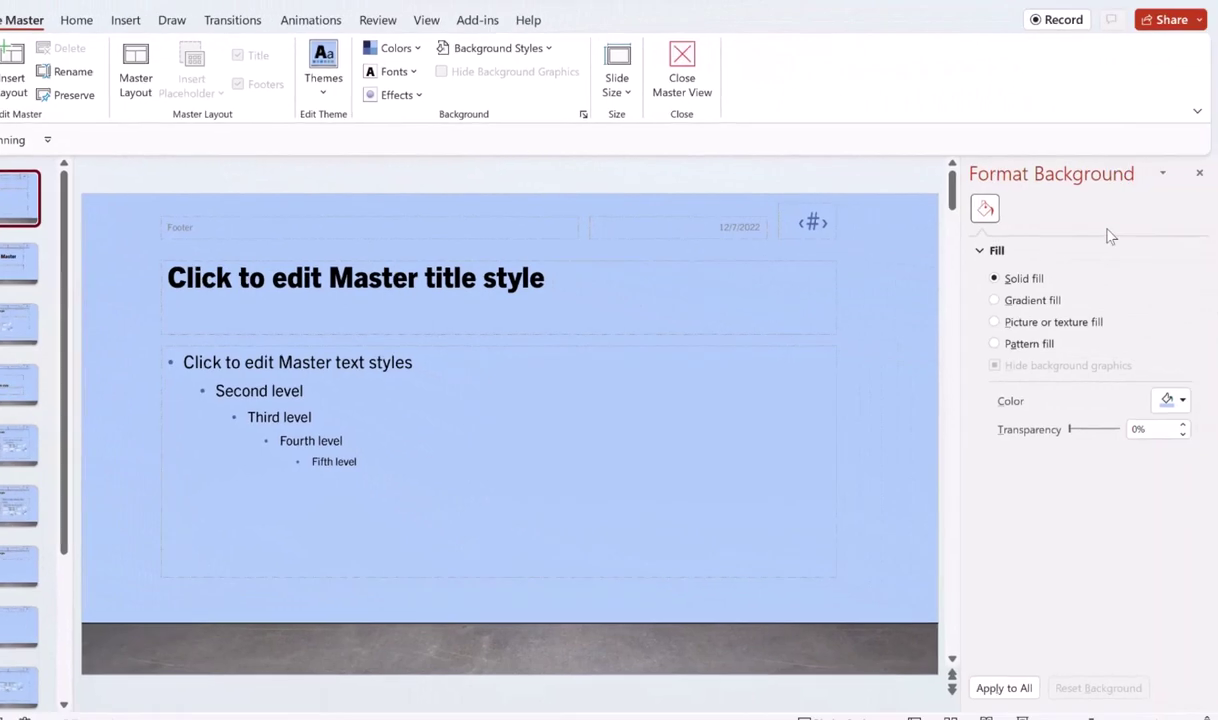
# Step: Try picture/texture and pattern fills, settling on a 90° linear pale-to-light-blue gradient
pyautogui.click(1033, 302)
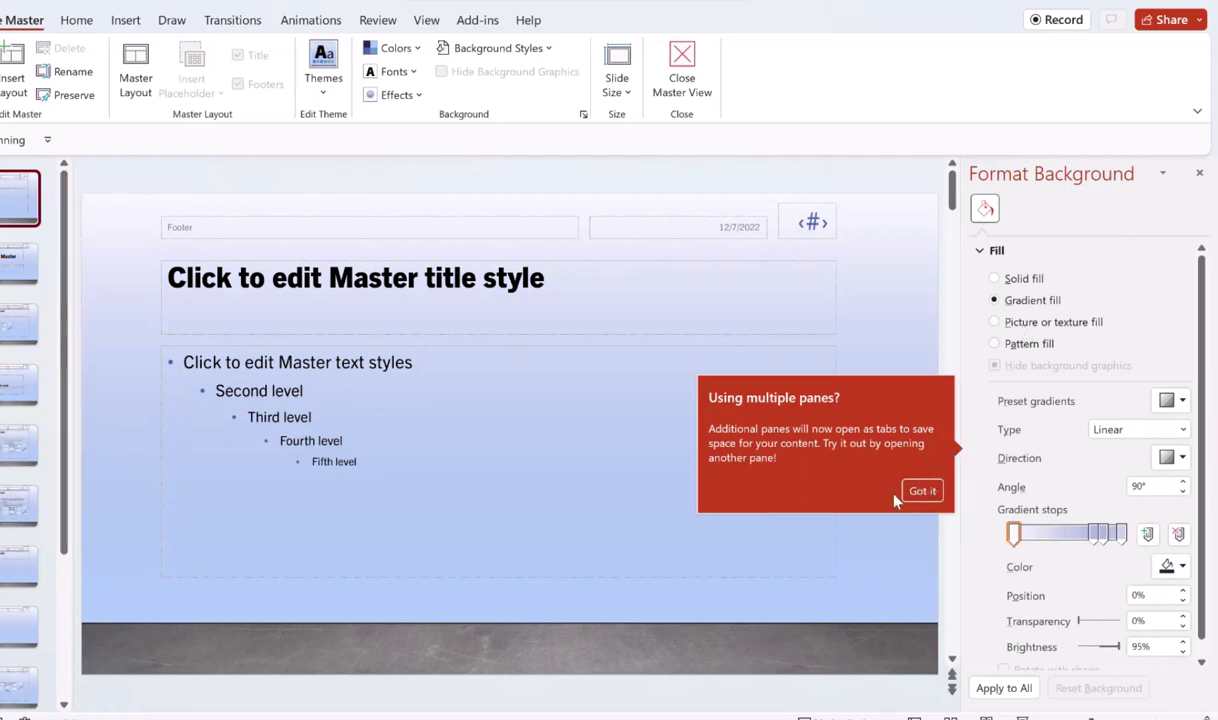
pyautogui.click(921, 490)
pyautogui.click(1028, 324)
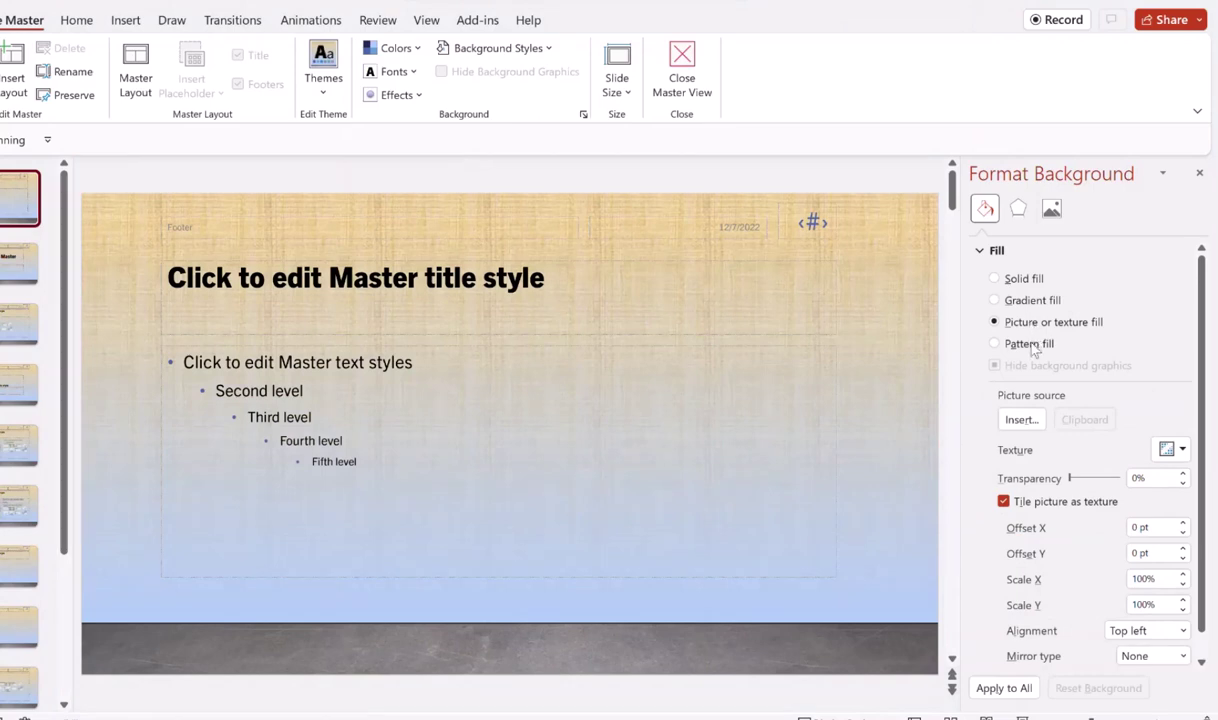
pyautogui.click(1031, 344)
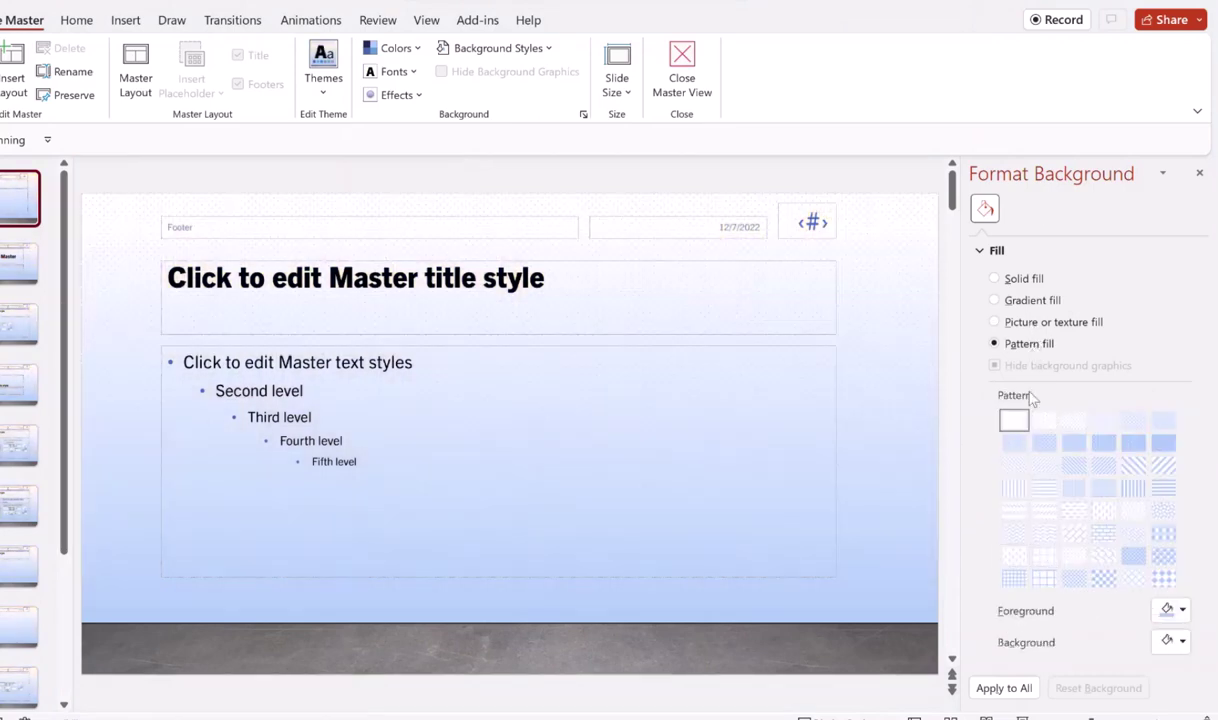
pyautogui.click(995, 300)
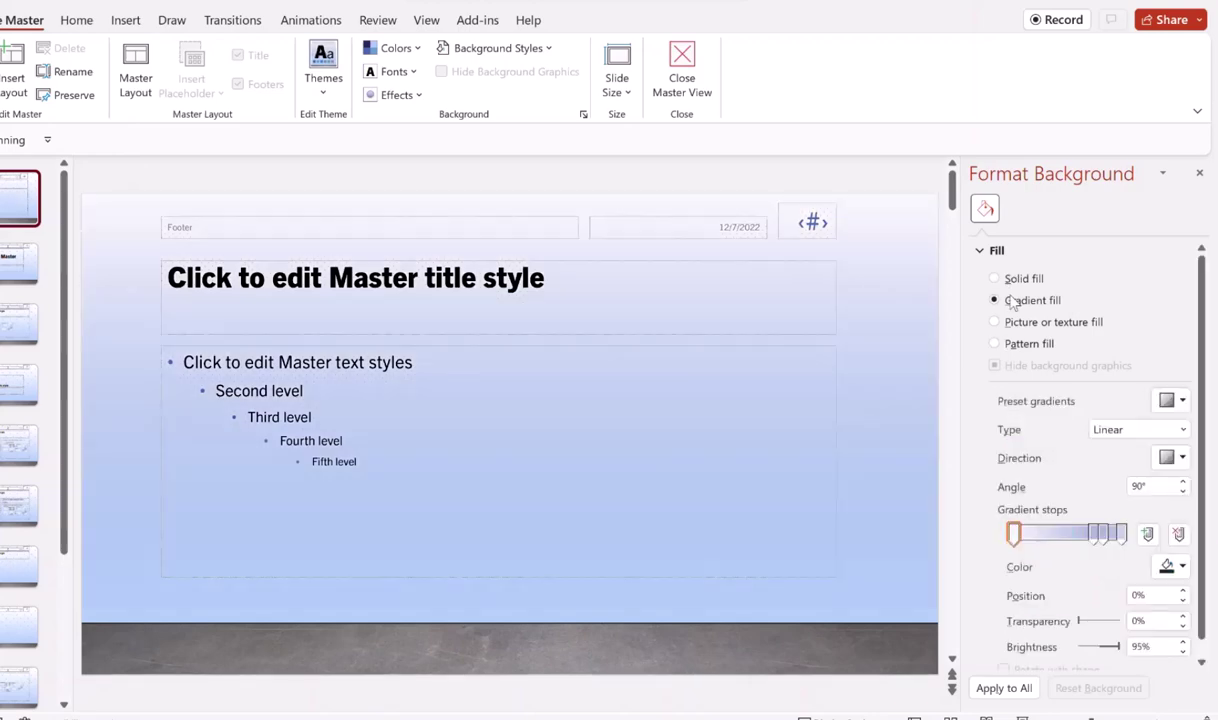